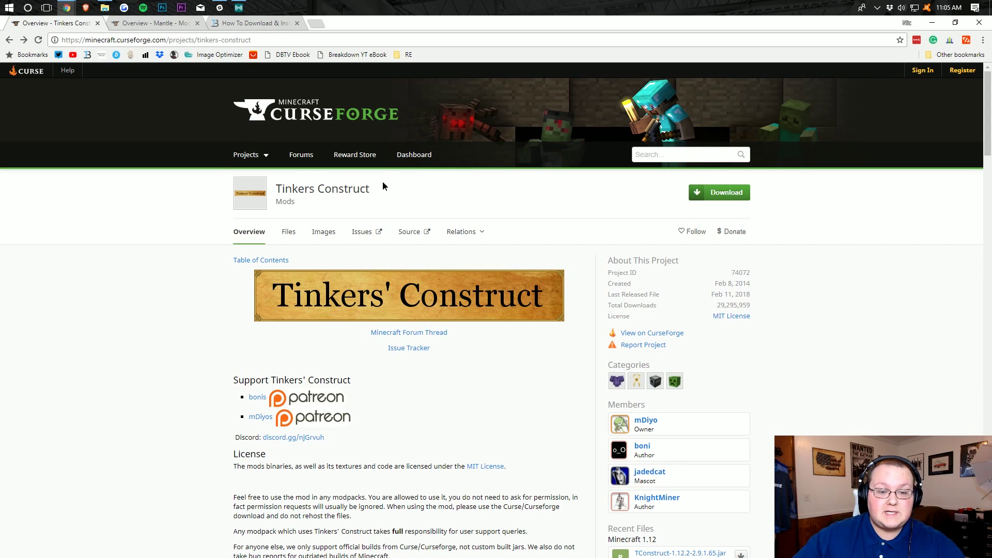
Highlight the Tinkers Construct title on its CurseForge project overview page
triple_click(281, 190)
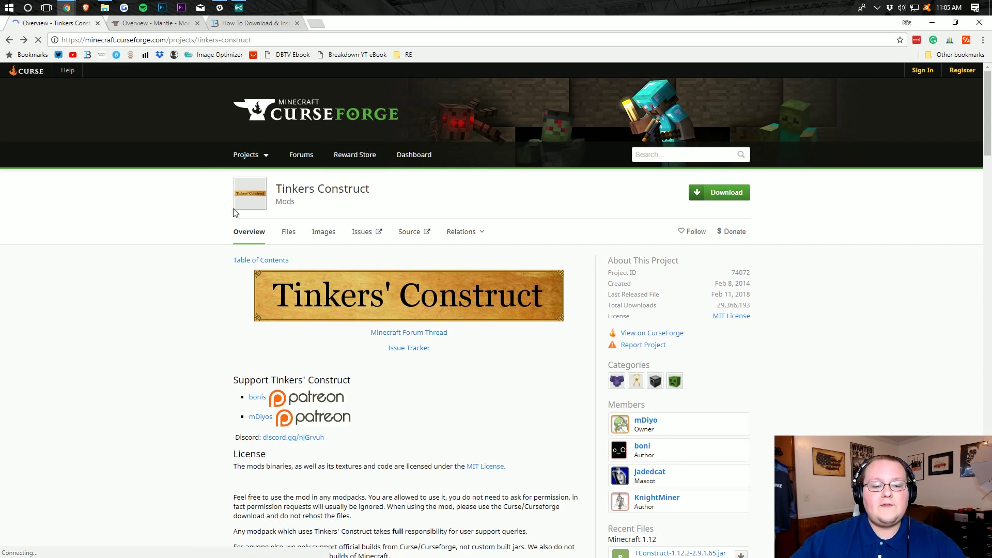
Download TConstruct-1.12.2-2.9.1.65.jar from the Files list, then go to the Mantle page
left_click(287, 239)
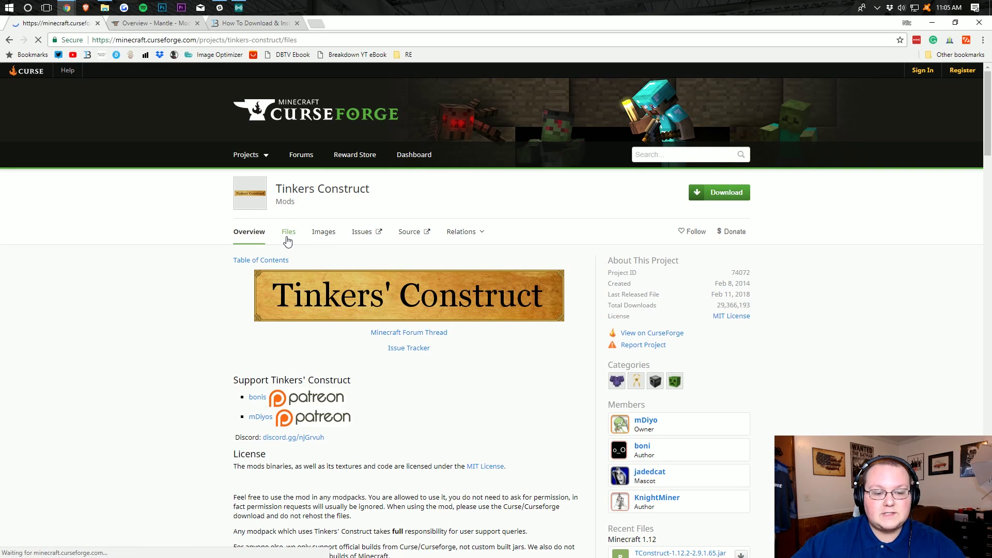
scroll(331, 223, "down", 2)
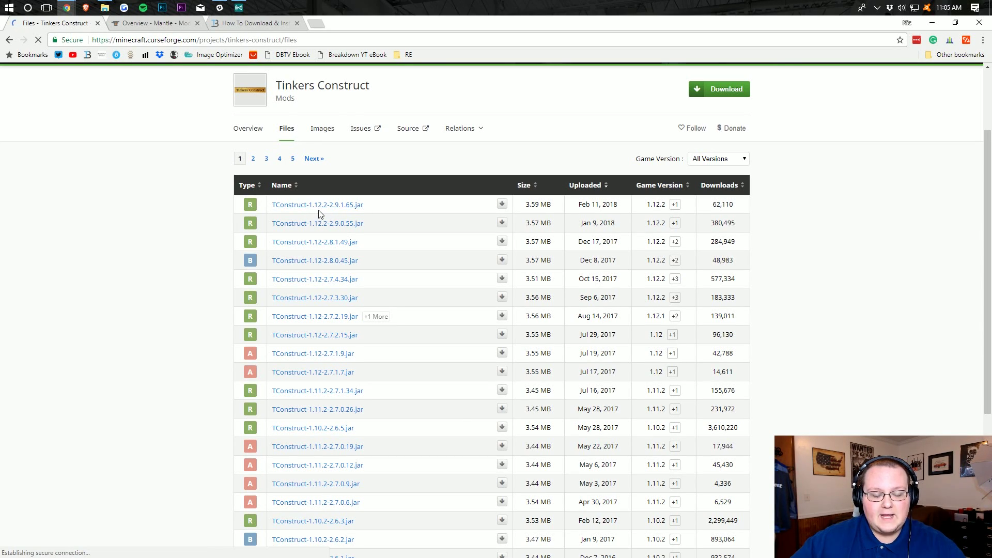
left_click(502, 206)
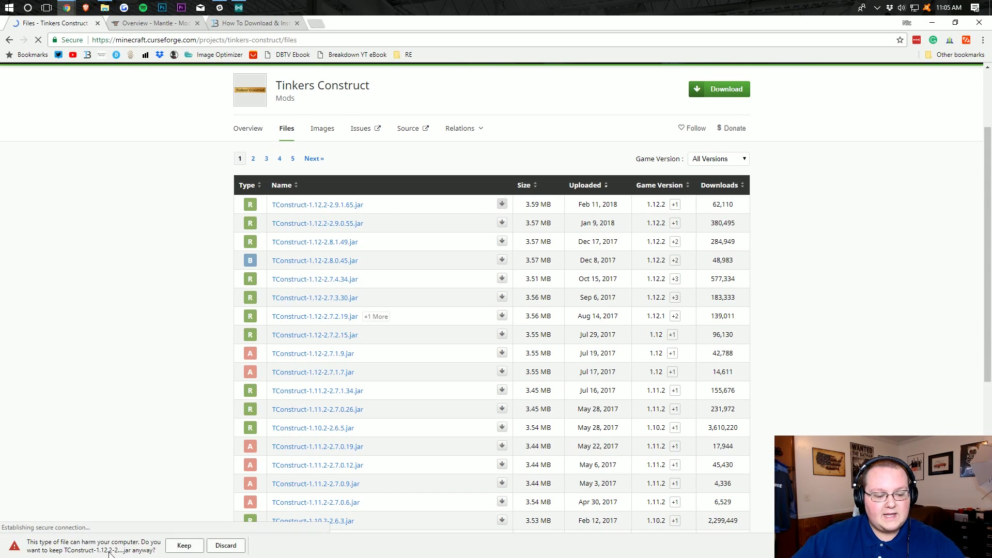
left_click(183, 546)
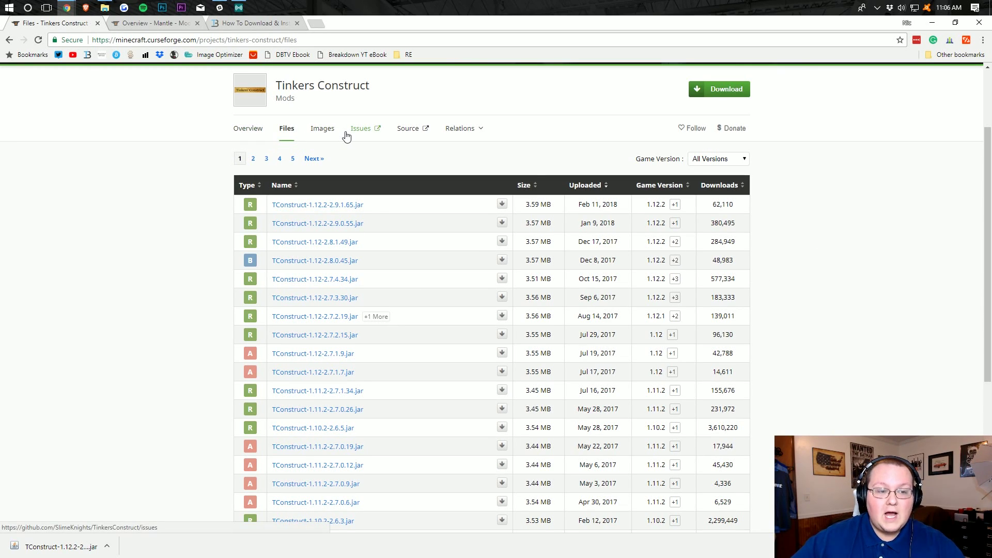
left_click(175, 24)
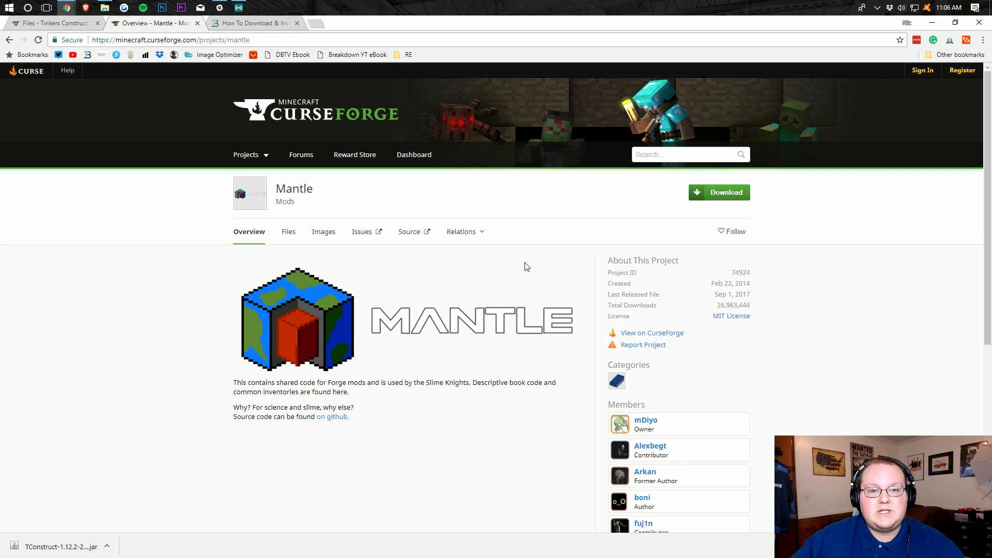
Download Mantle-1.12-1.3.1.21.jar from the Mantle files list, keeping it past the warning
mouse_move(444, 242)
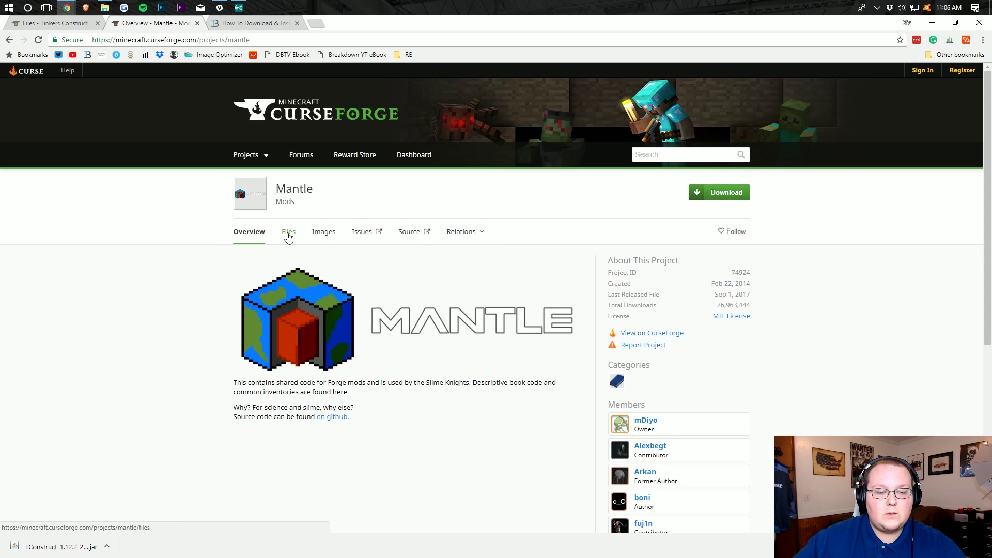
left_click(288, 237)
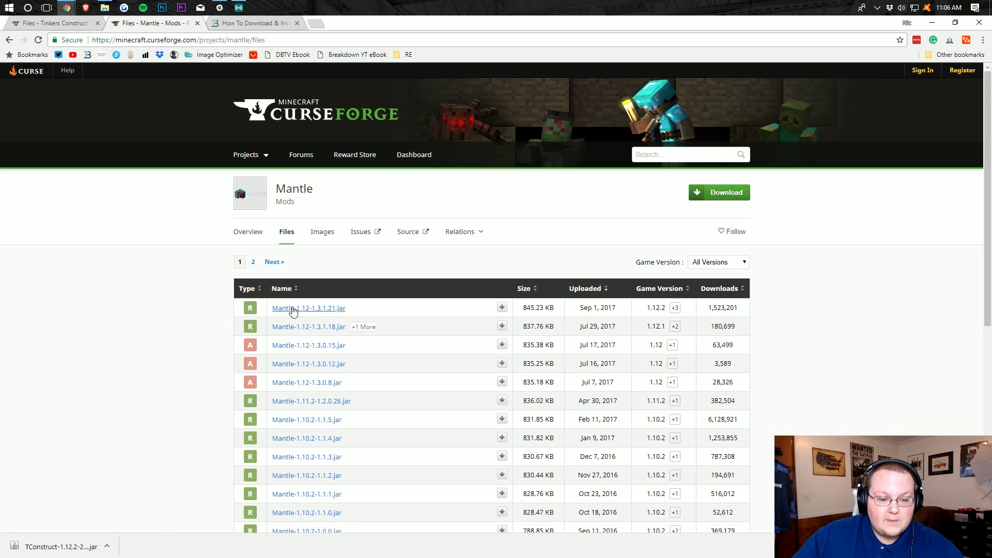
left_click(502, 307)
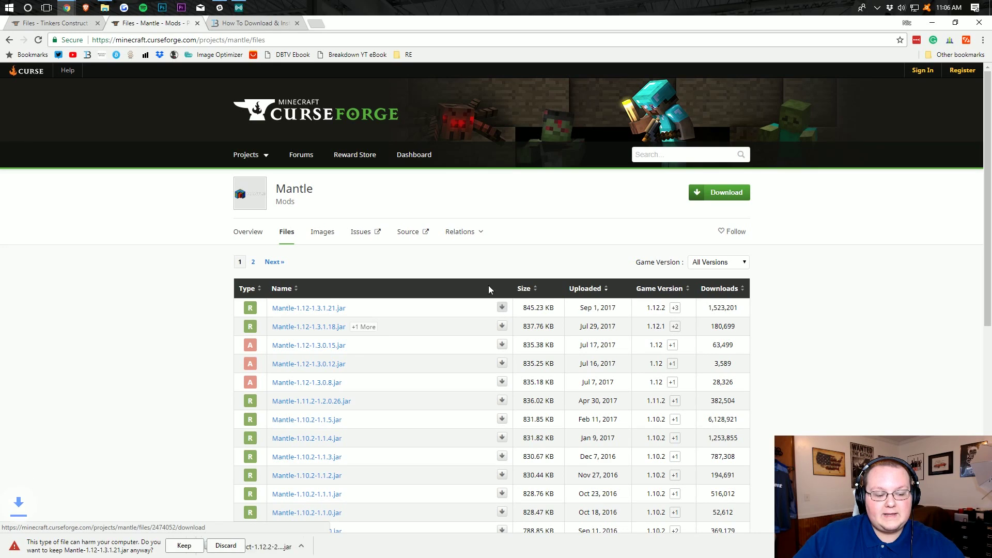
left_click(178, 546)
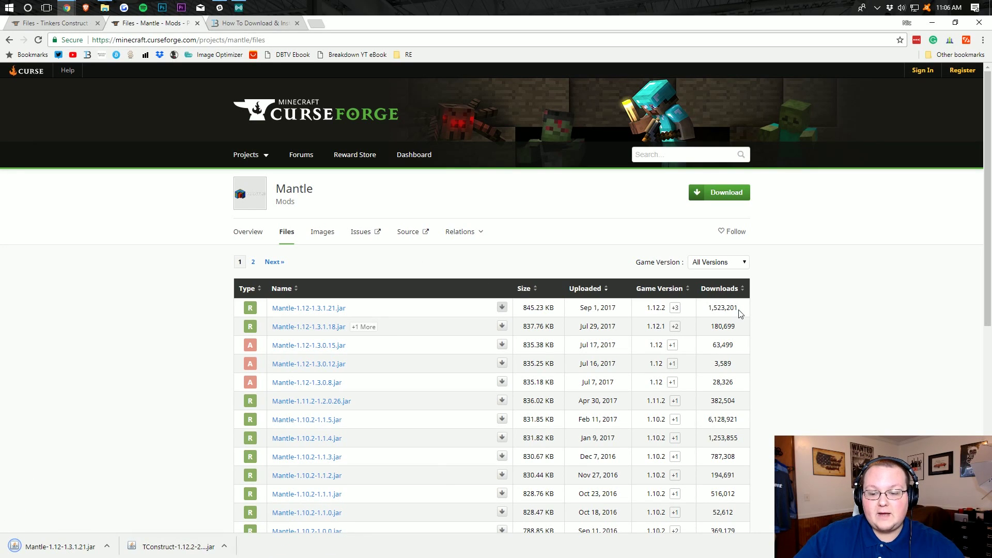
Go to the Forge how-to article and follow its Download Forge link
left_click(274, 26)
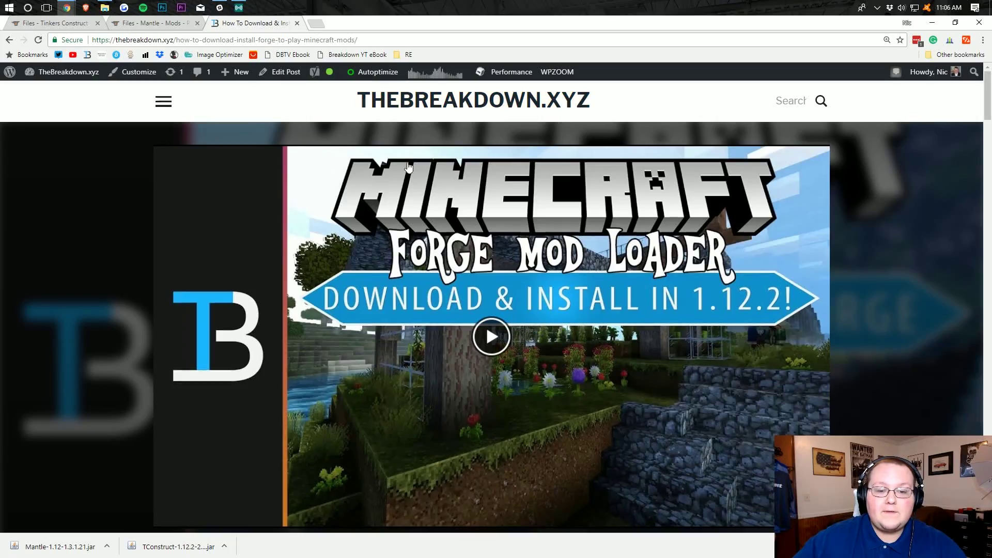
scroll(512, 178, "down", 20)
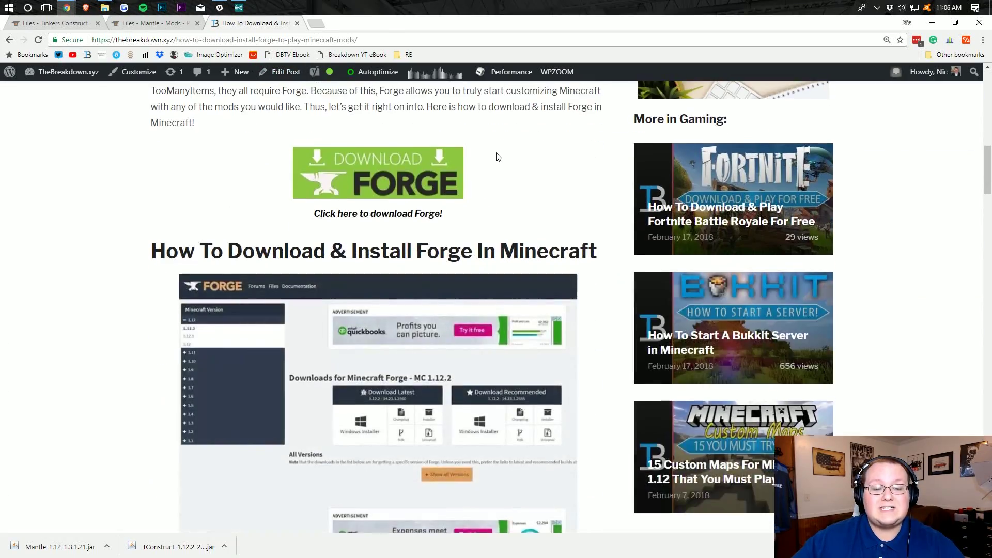
scroll(495, 155, "up", 6)
scroll(488, 151, "up", 8)
scroll(486, 150, "down", 4)
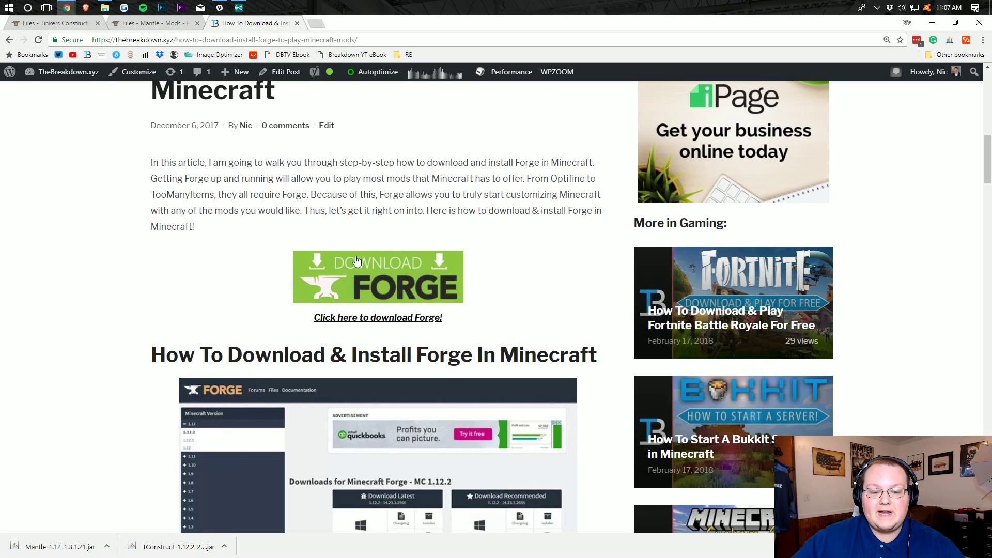
left_click(370, 280)
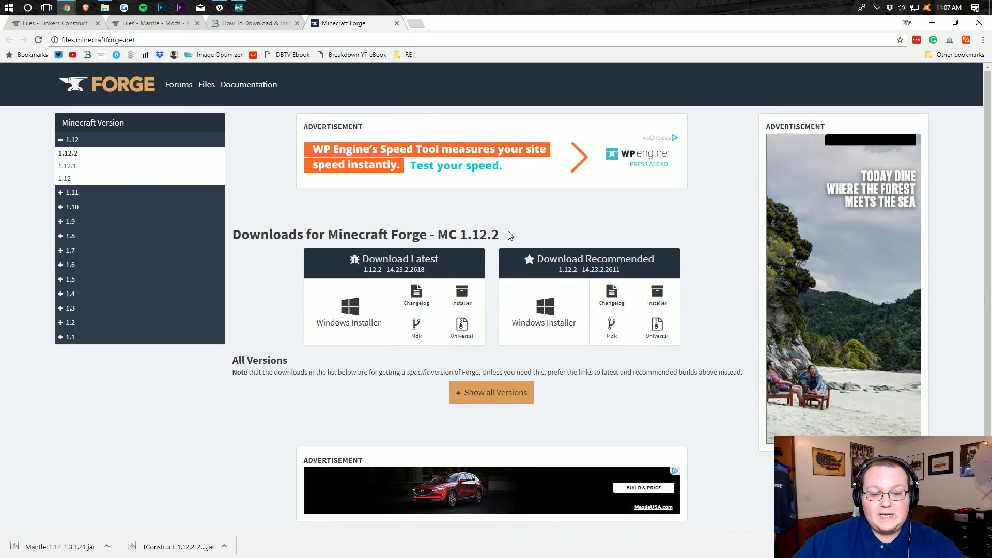
Confirm the downloads page is for Minecraft 1.12.2 by highlighting the version
left_click_drag(504, 235, 462, 237)
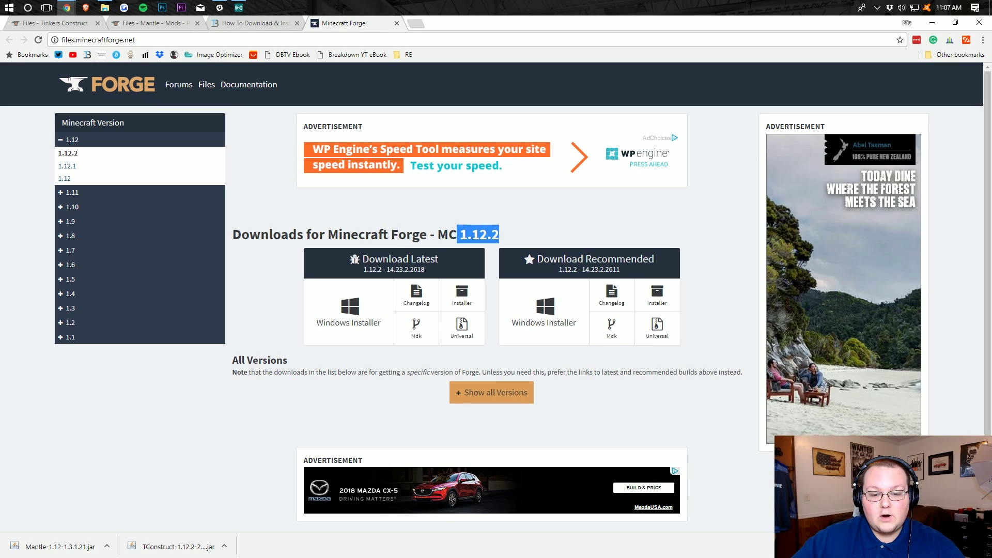
left_click(462, 234)
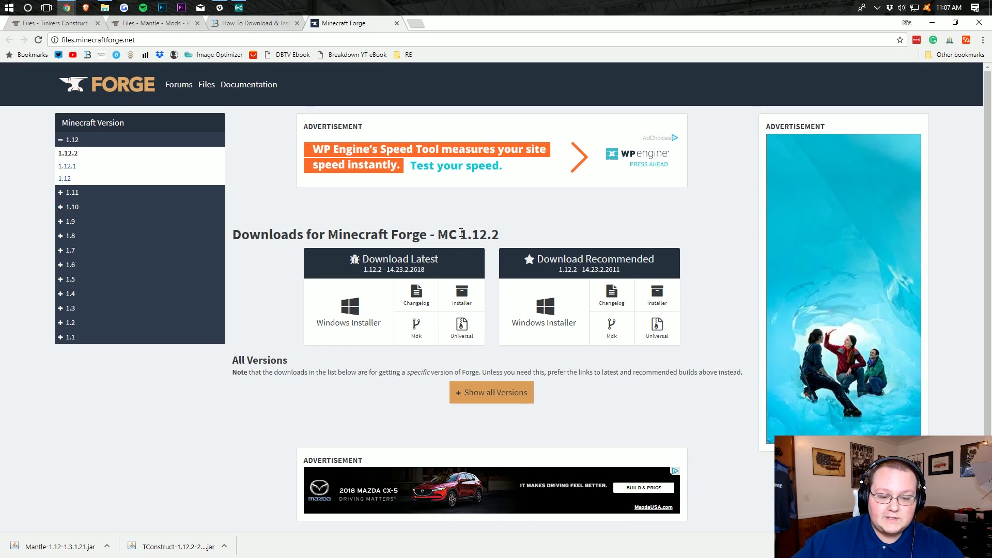
left_click_drag(499, 236, 455, 235)
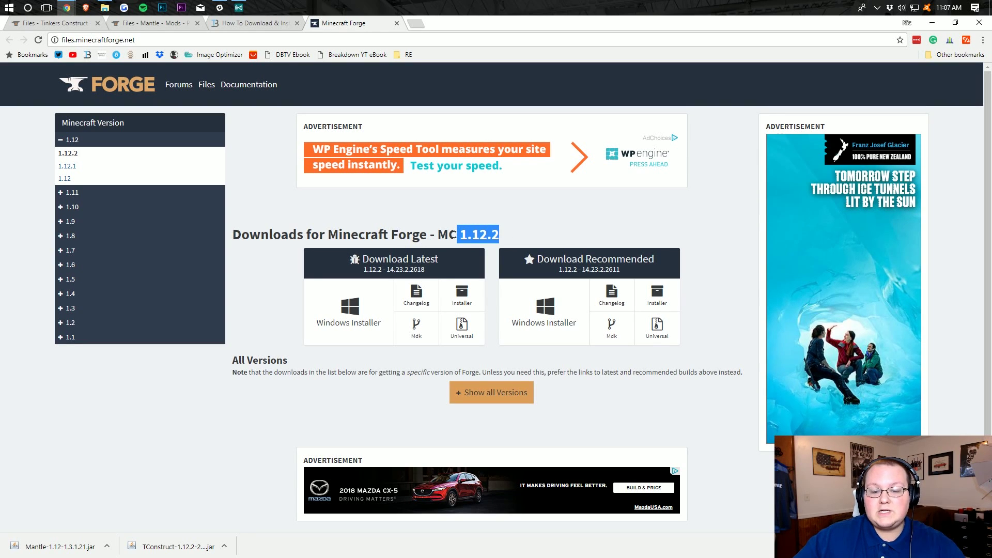
left_click(455, 235)
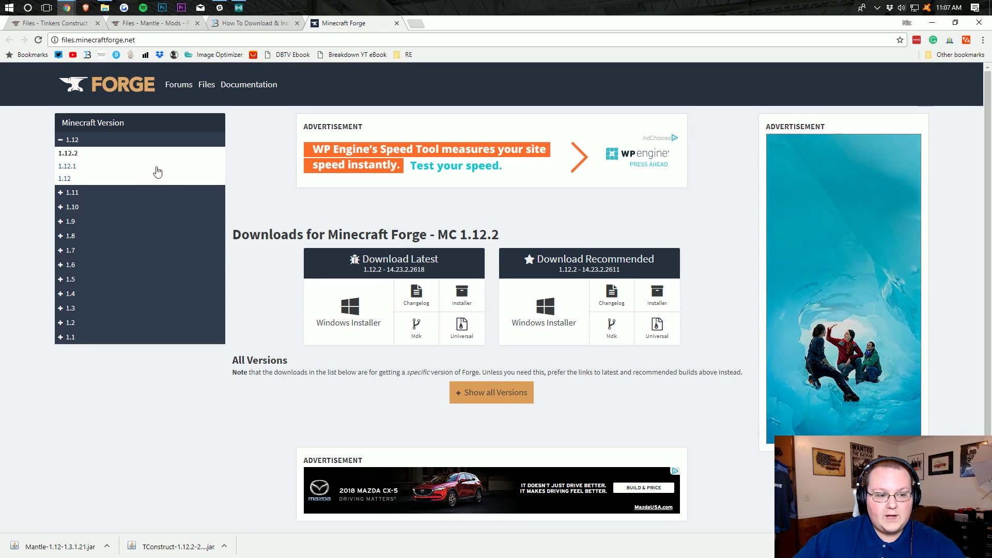
double_click(74, 154)
left_click(510, 370)
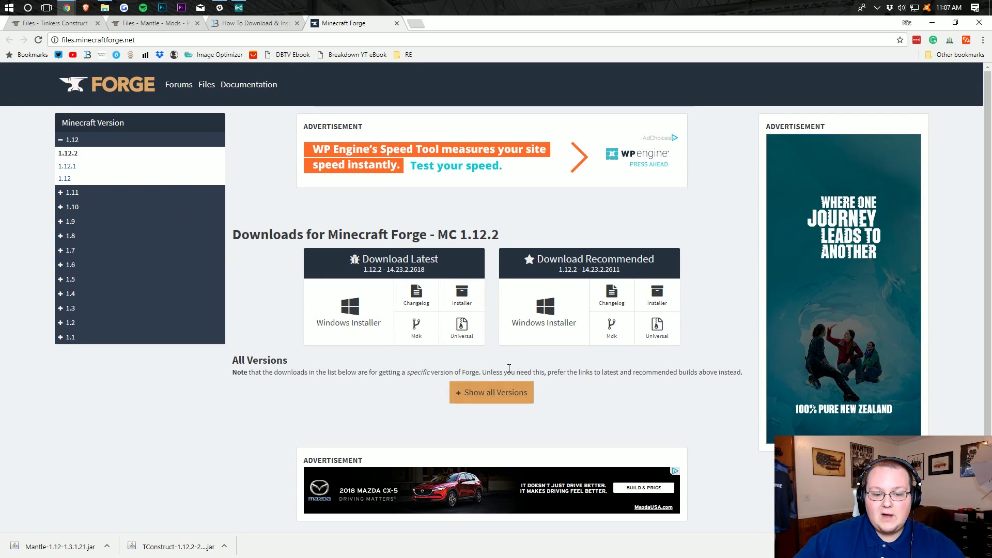
Download the latest Forge 1.12.2 installer (14.23.2.2618), skipping and closing the ad page
left_click(457, 294)
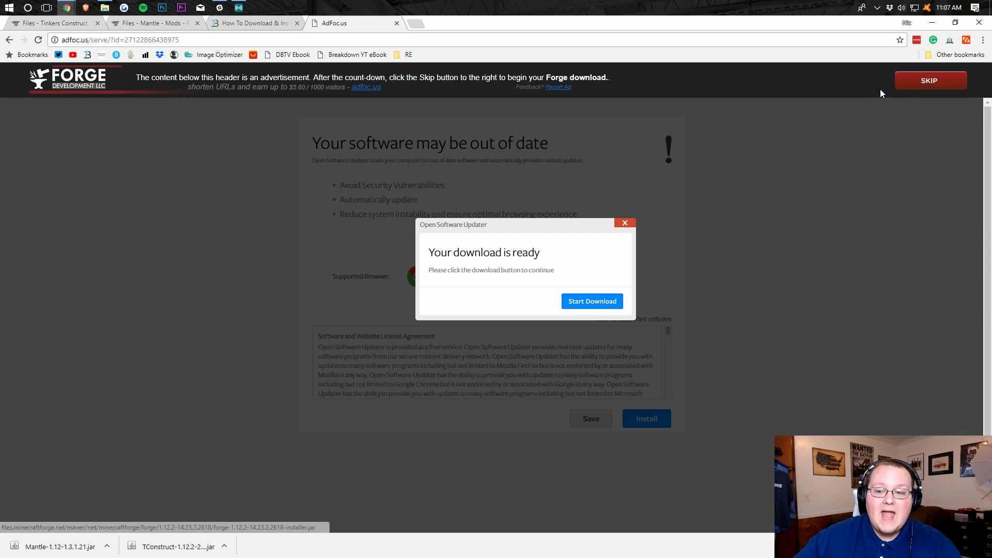
left_click(929, 82)
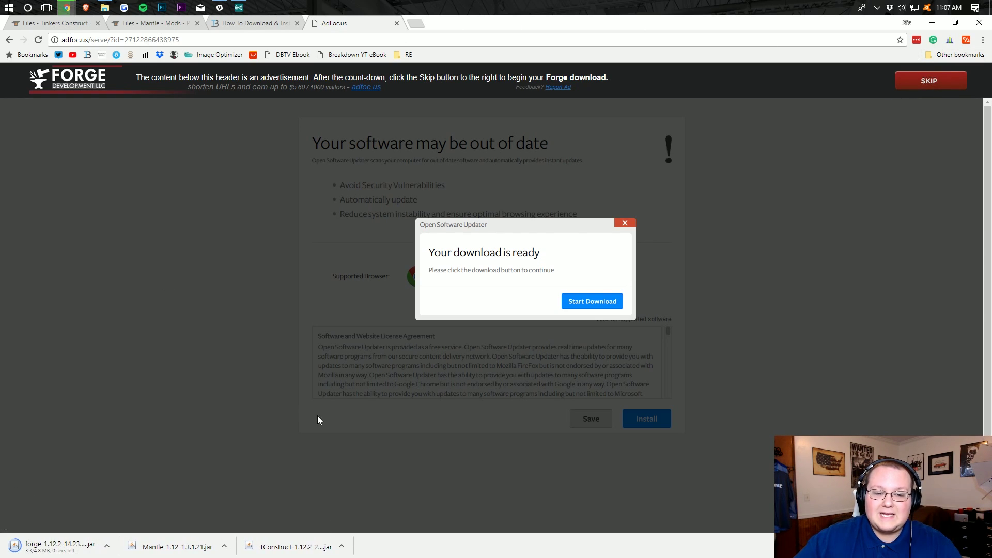
left_click(184, 546)
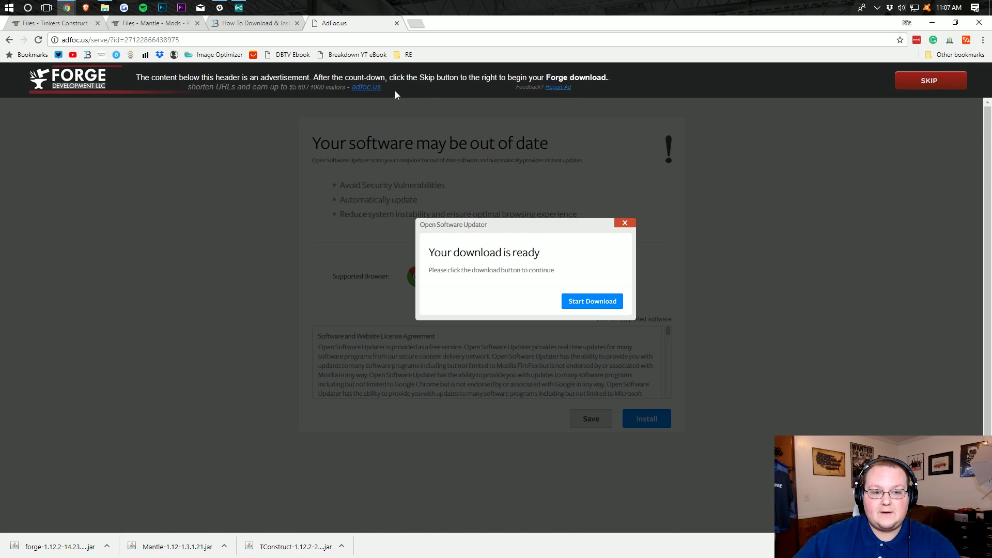
left_click(396, 22)
Minimize the browser and gather the three downloaded jars in the desktop centre
left_click(932, 23)
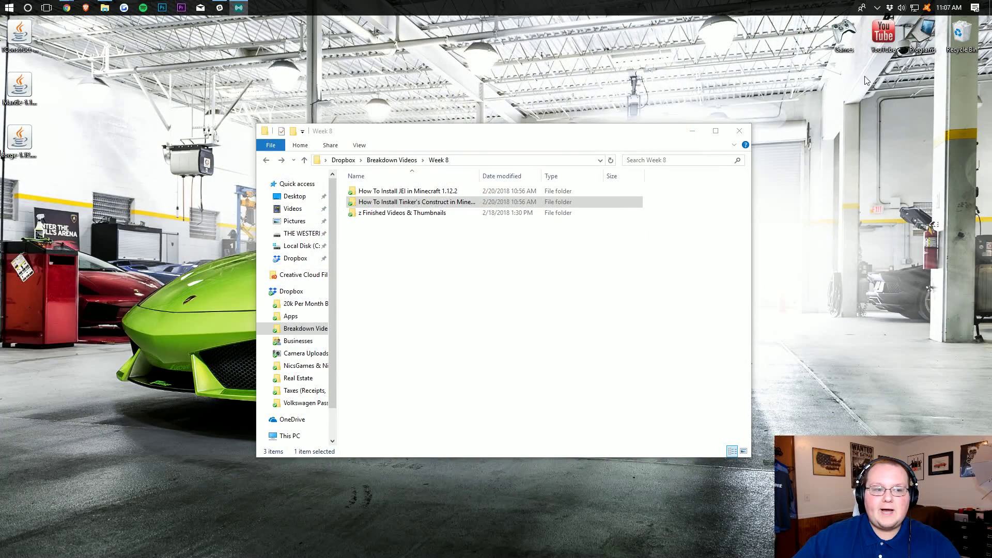
left_click(740, 133)
left_click_drag(250, 217, 9, 32)
left_click_drag(20, 32, 491, 138)
left_click_drag(491, 191, 569, 137)
left_click_drag(493, 221, 536, 247)
left_click_drag(493, 242, 532, 87)
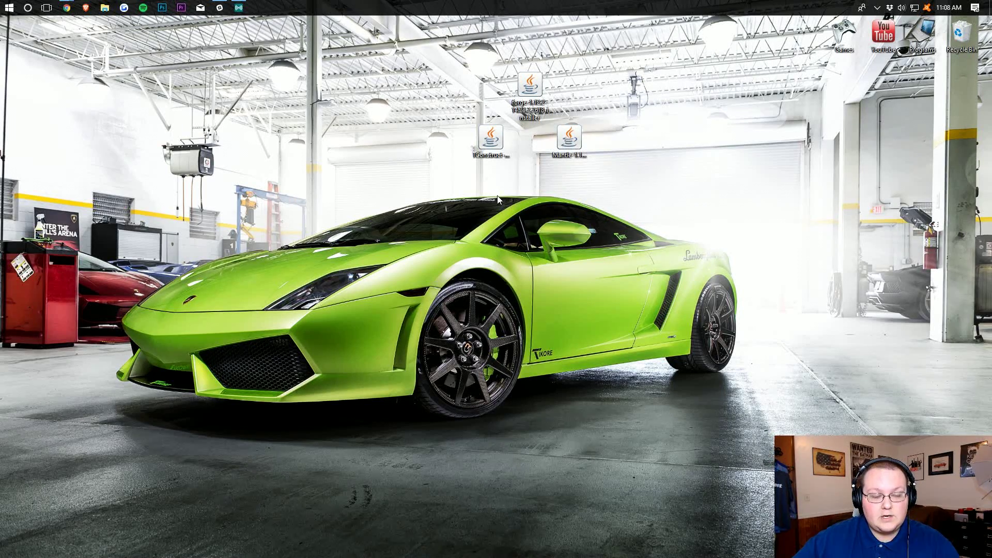
Open the Downloads folder through the Run box
key("super+r")
type("do")
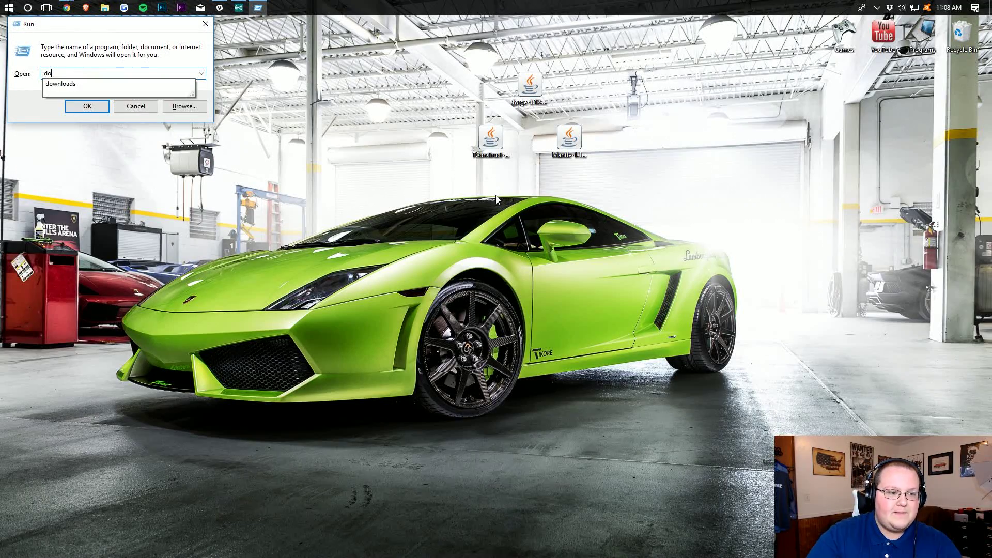
key("Down")
key("Return")
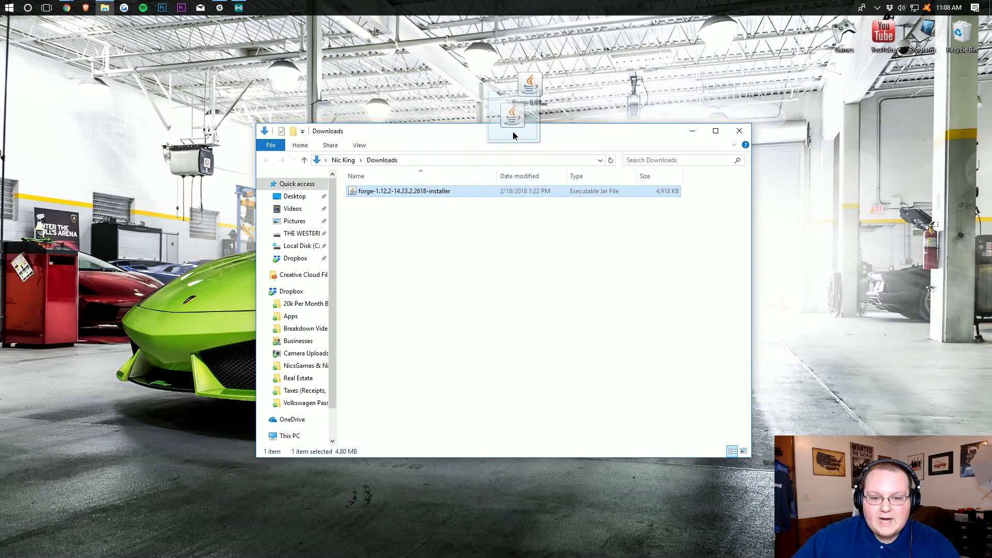
Spread the TConstruct, Mantle and Forge installer jars apart on the desktop
left_click(739, 131)
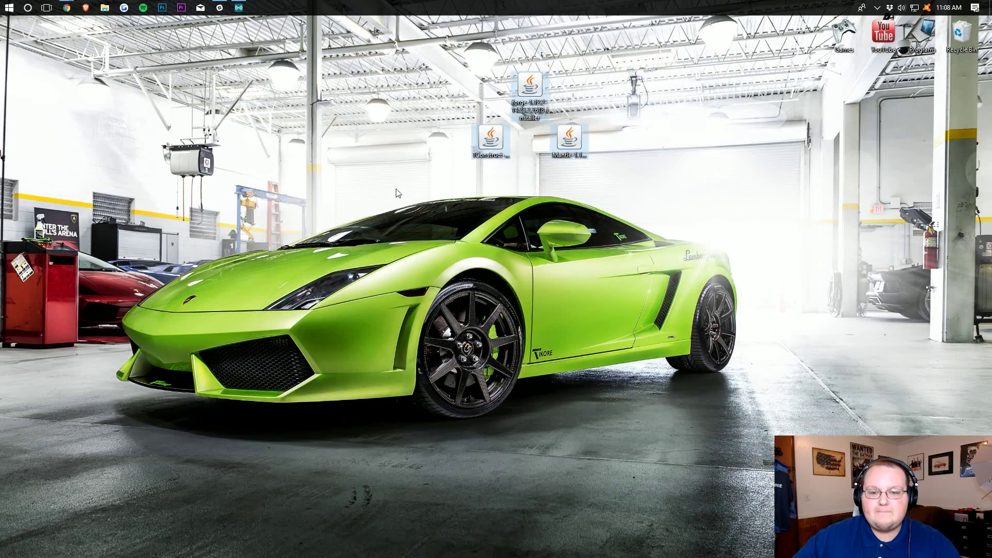
left_click(517, 100)
left_click_drag(490, 137, 254, 190)
left_click_drag(569, 142, 333, 195)
left_click_drag(530, 88, 490, 88)
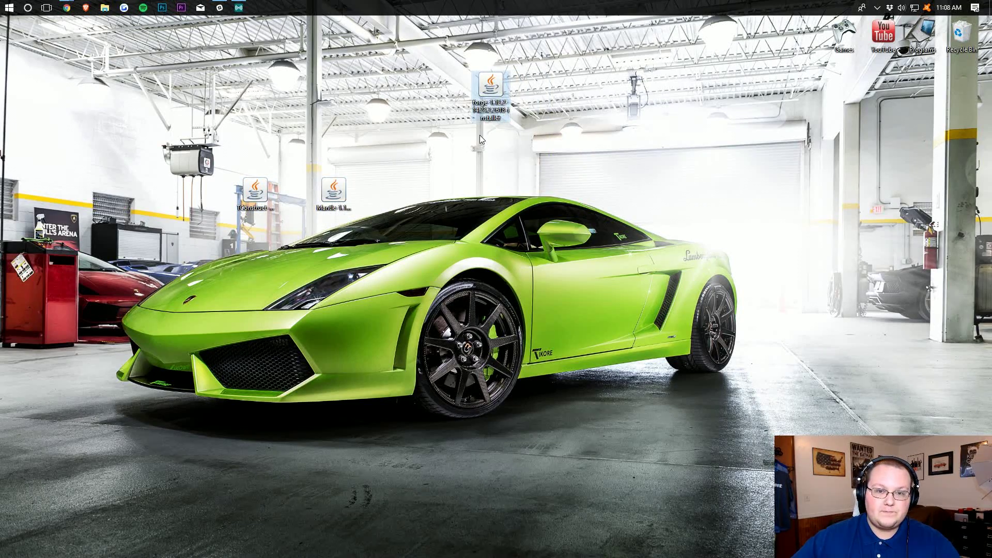
Run the Forge installer with Java and install the 1.12.2-14.23.2.2618 client
right_click(486, 85)
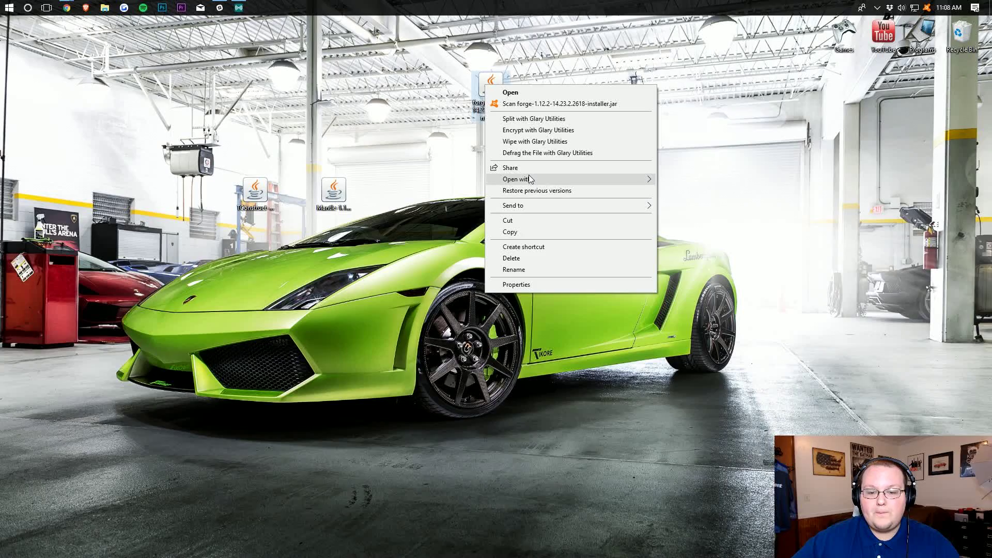
mouse_move(543, 180)
left_click(692, 180)
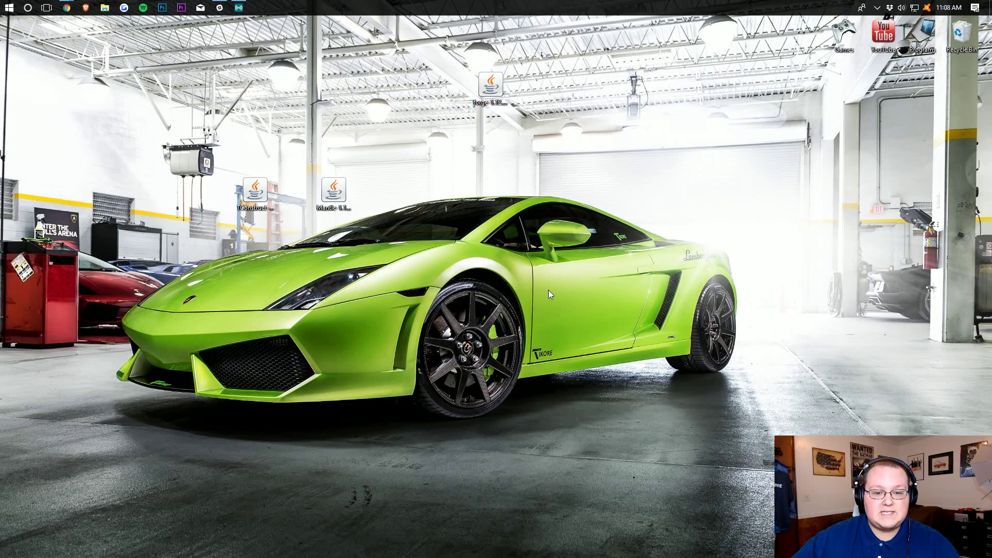
left_click_drag(473, 173, 470, 81)
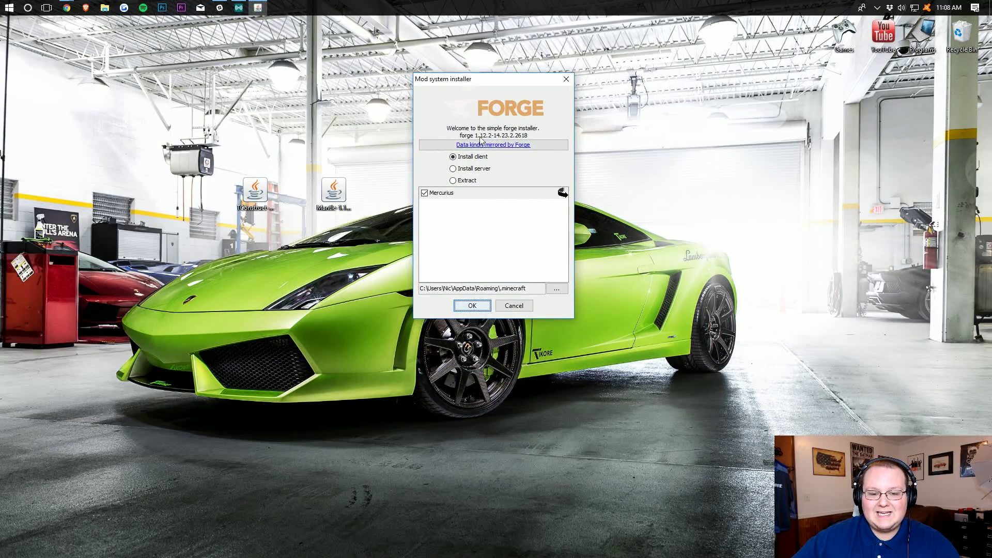
left_click(470, 158)
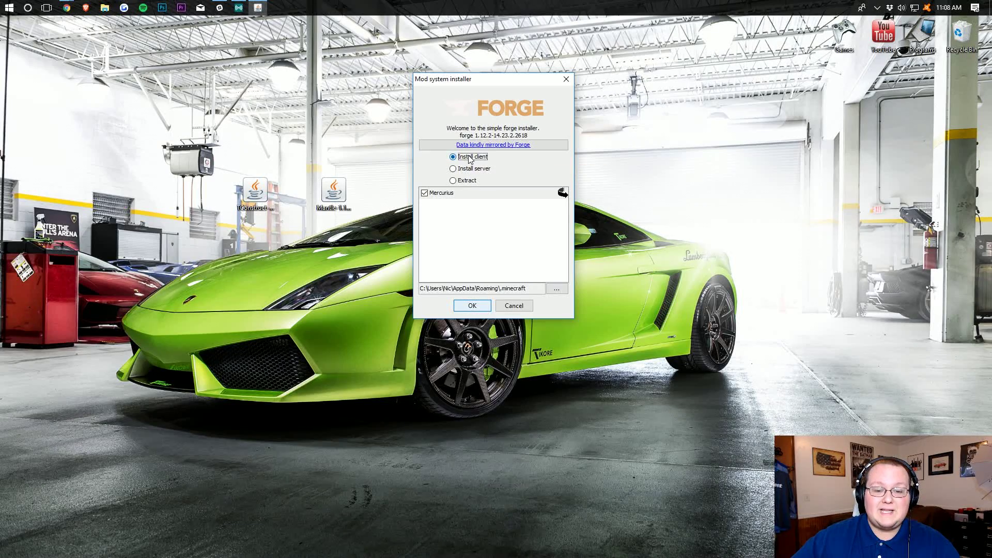
left_click(470, 305)
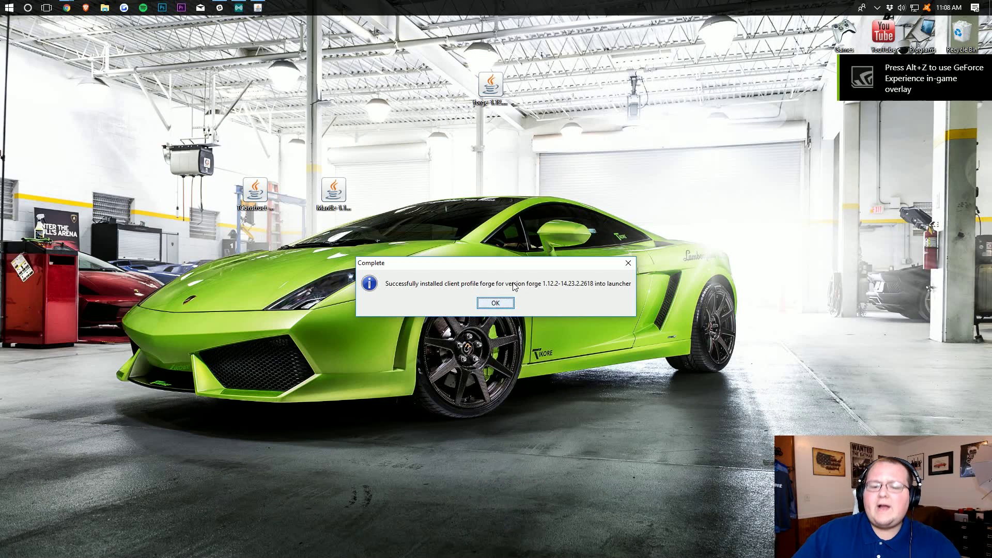
left_click(495, 303)
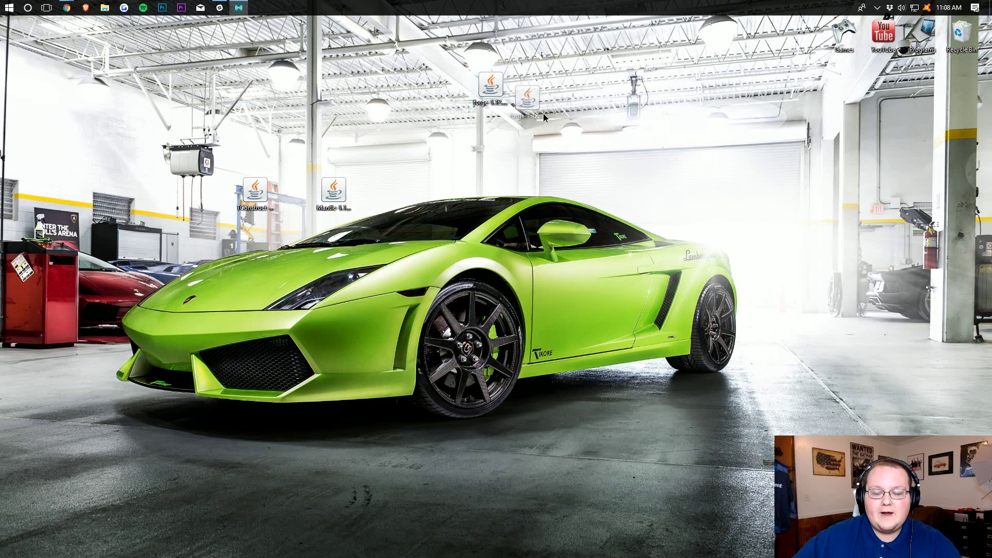
Line up the Forge installer, TConstruct and Mantle jars along the desktop's top
left_click_drag(489, 85, 20, 87)
left_click_drag(254, 191, 411, 88)
left_click(334, 182)
left_click_drag(474, 96, 488, 93)
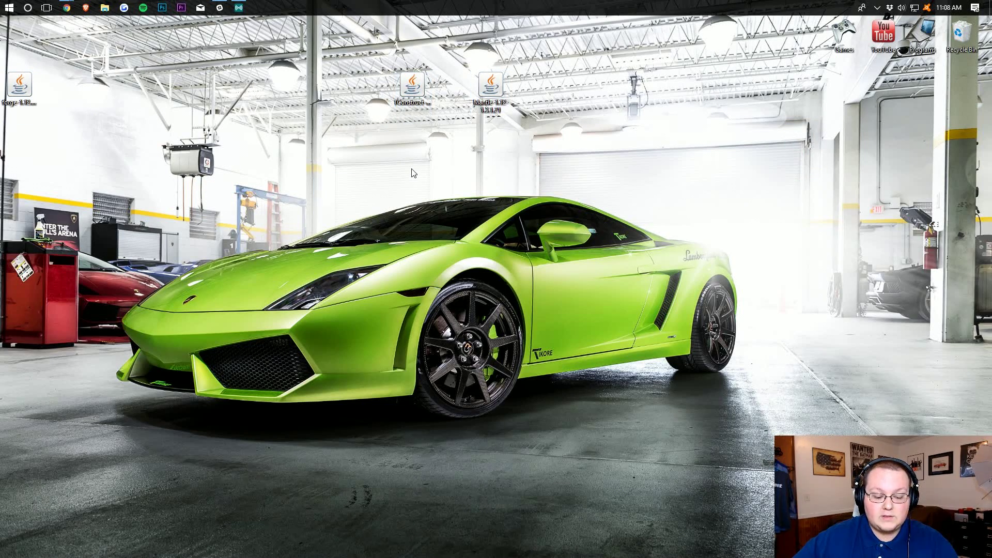
Open .minecraft via %appdata% and drag its old mods folder to the Recycle Bin
key("super+r")
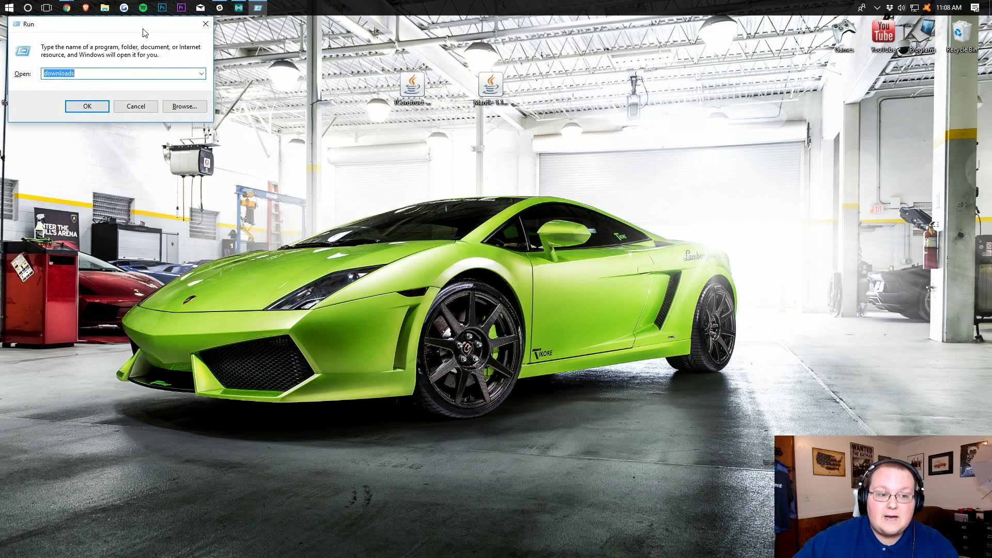
left_click_drag(145, 33, 484, 135)
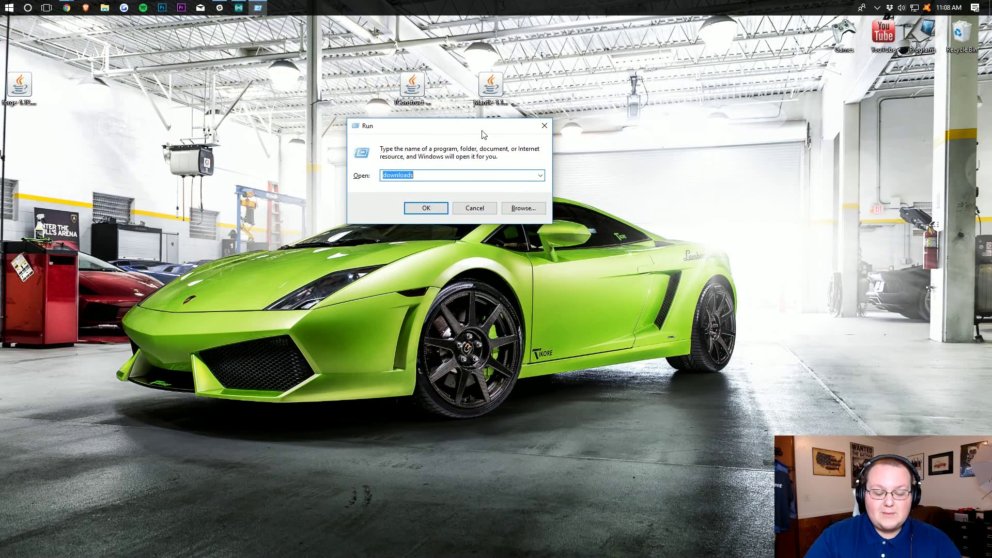
type("%appdata")
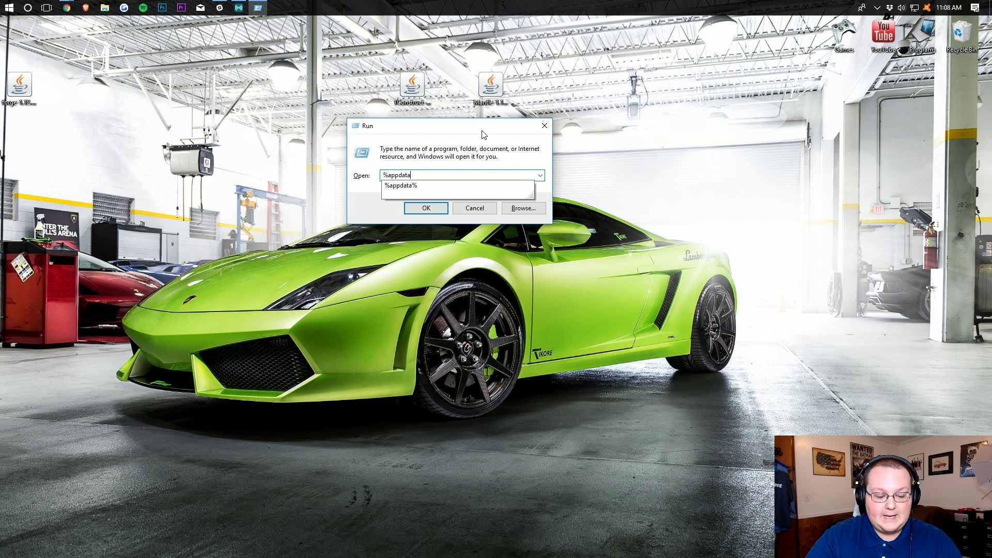
key("Escape")
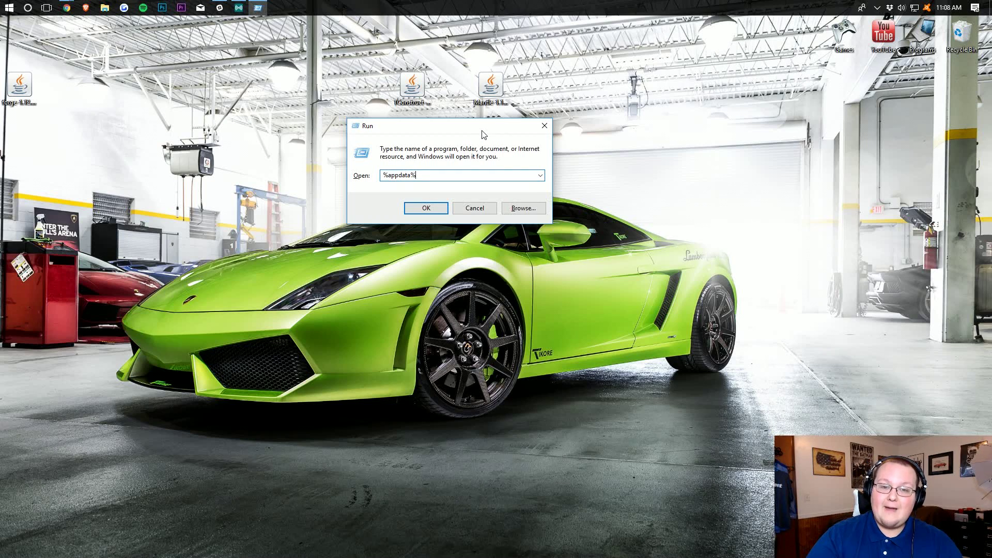
key("Return")
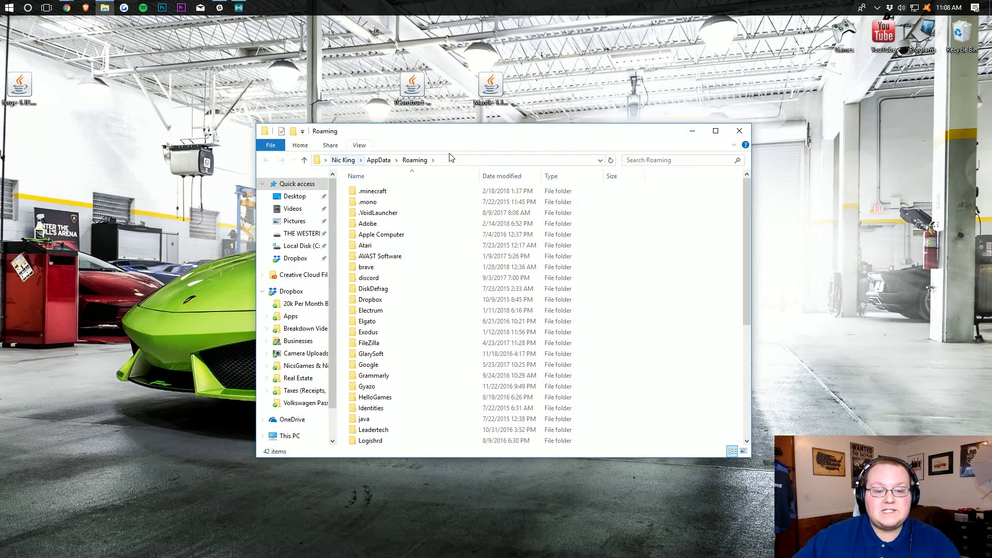
double_click(401, 190)
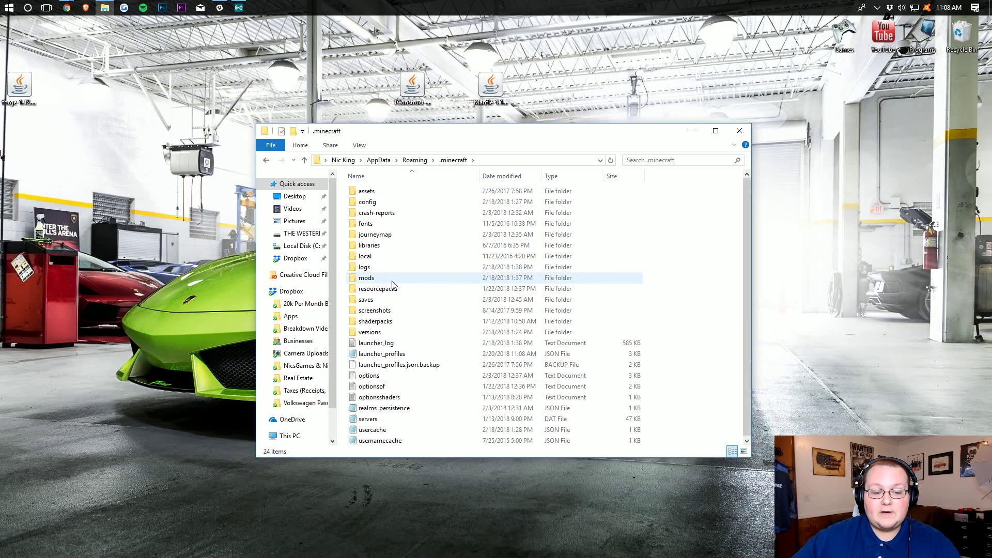
left_click_drag(368, 278, 959, 40)
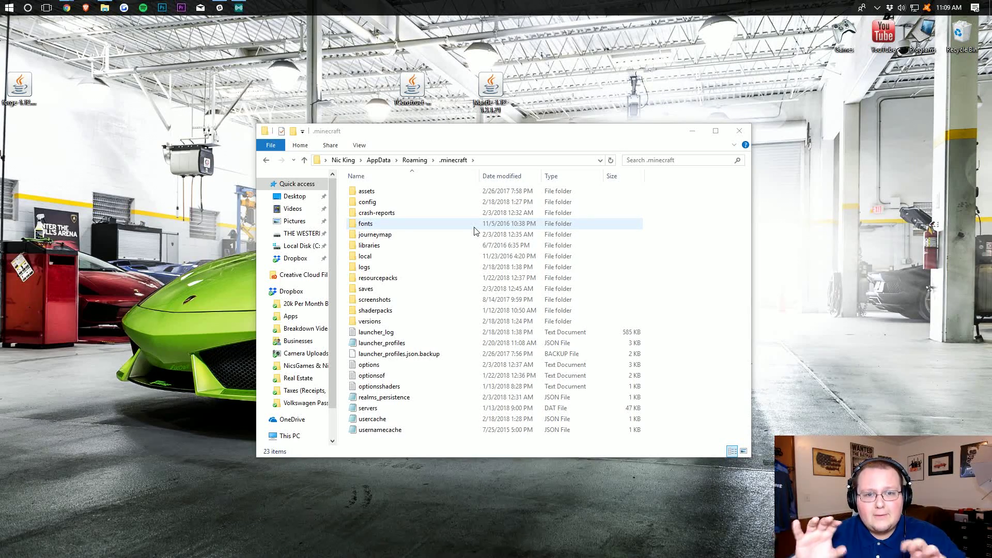
Create a new folder named 'mods' in .minecraft
right_click(708, 265)
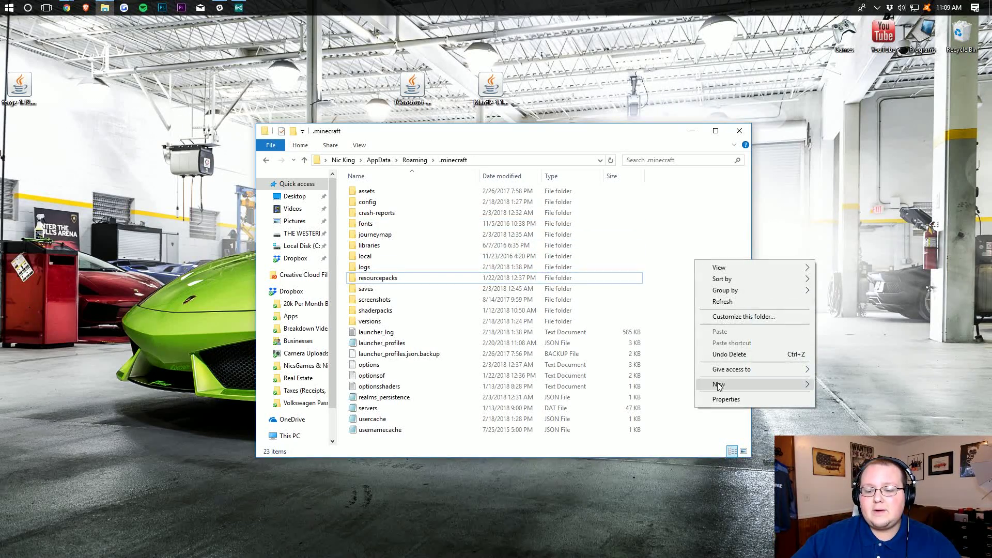
mouse_move(722, 385)
left_click(842, 385)
type("mods")
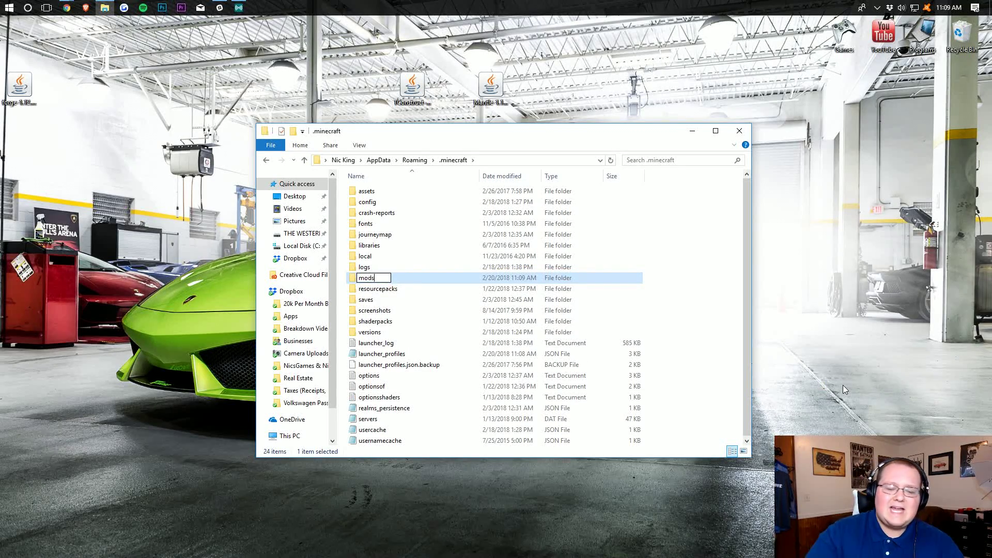
key("Return")
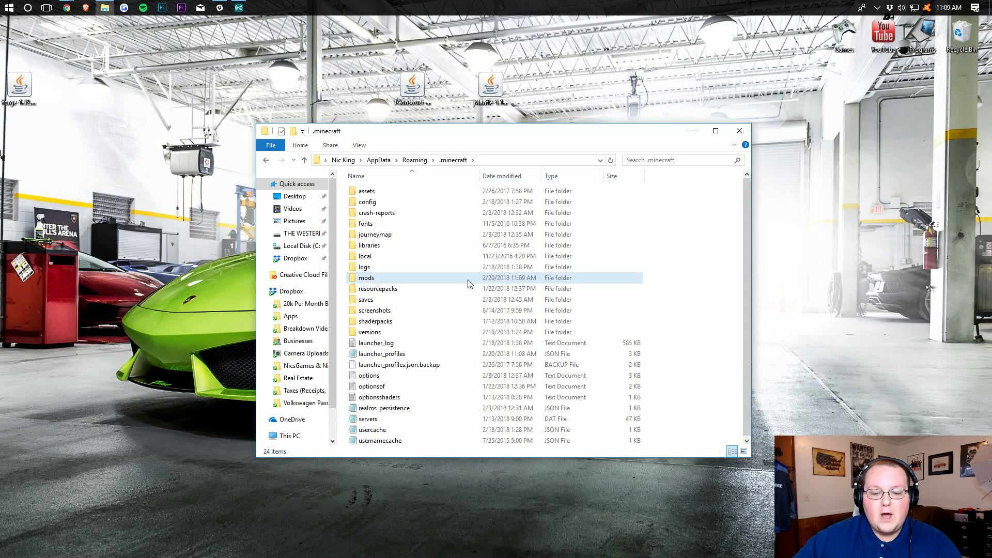
Move the TConstruct and Mantle jars from the desktop into the mods folder
double_click(469, 279)
left_click_drag(568, 121, 321, 84)
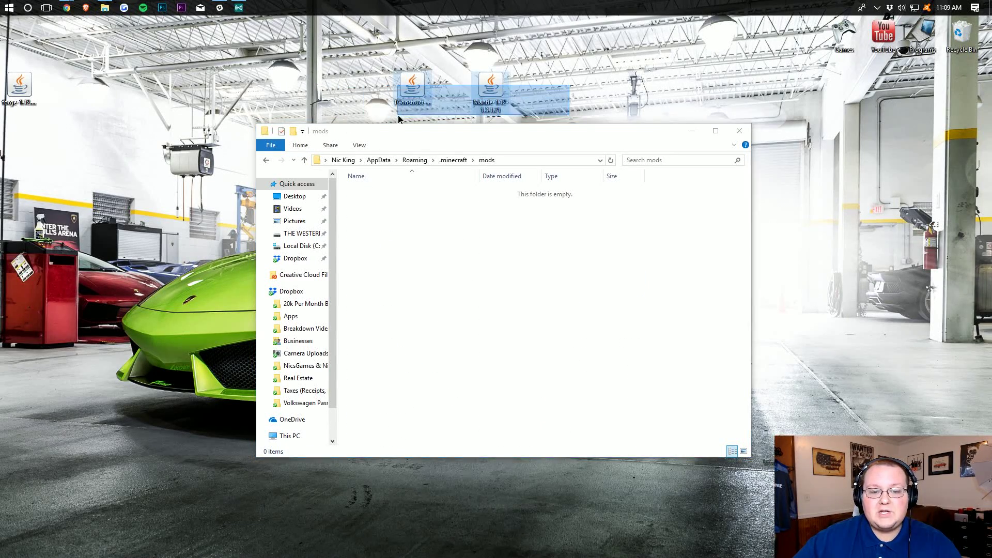
left_click(421, 92)
left_click_drag(435, 94, 501, 277)
left_click_drag(503, 91, 486, 258)
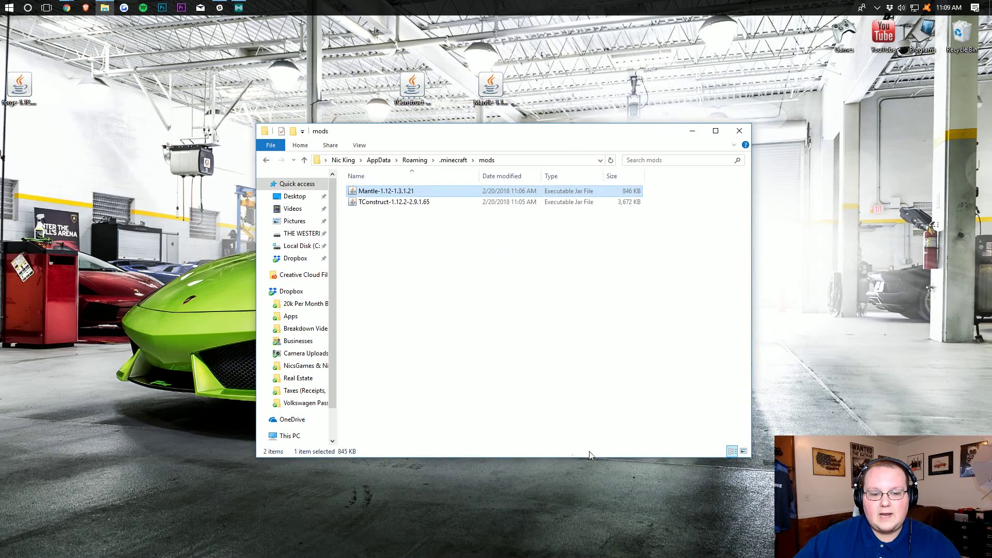
left_click(399, 238)
Start the Minecraft launcher from the shortcut in the Games folder
left_click(741, 132)
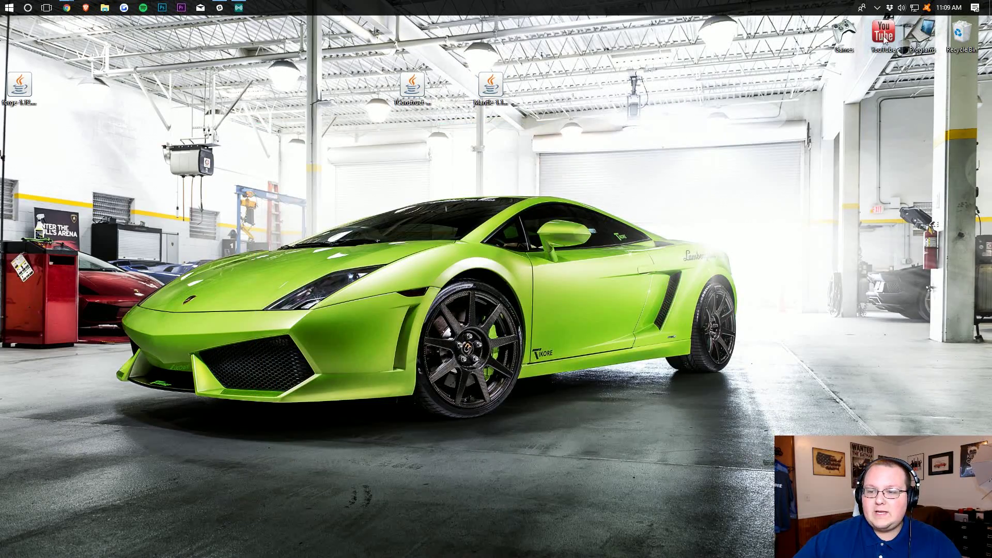
double_click(844, 35)
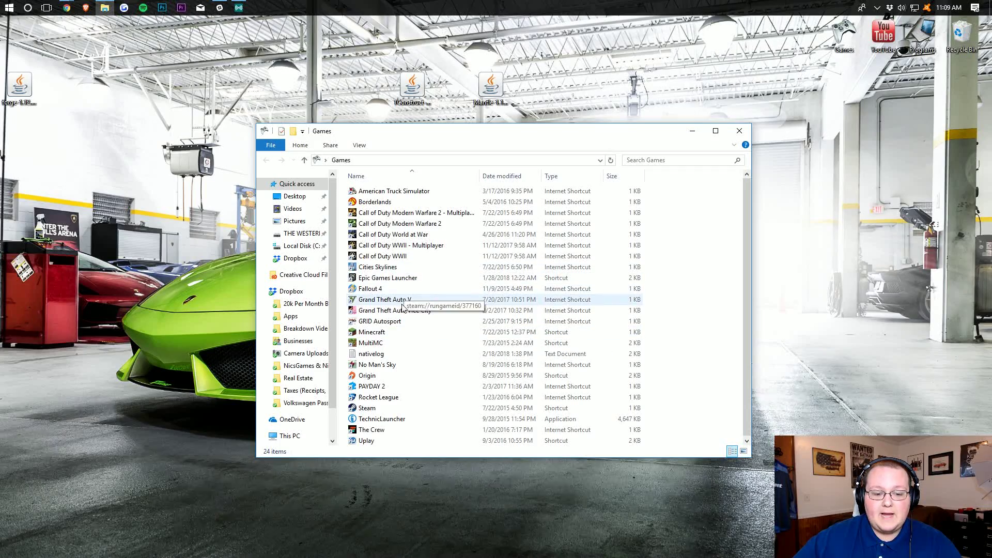
left_click(384, 333)
left_click(740, 132)
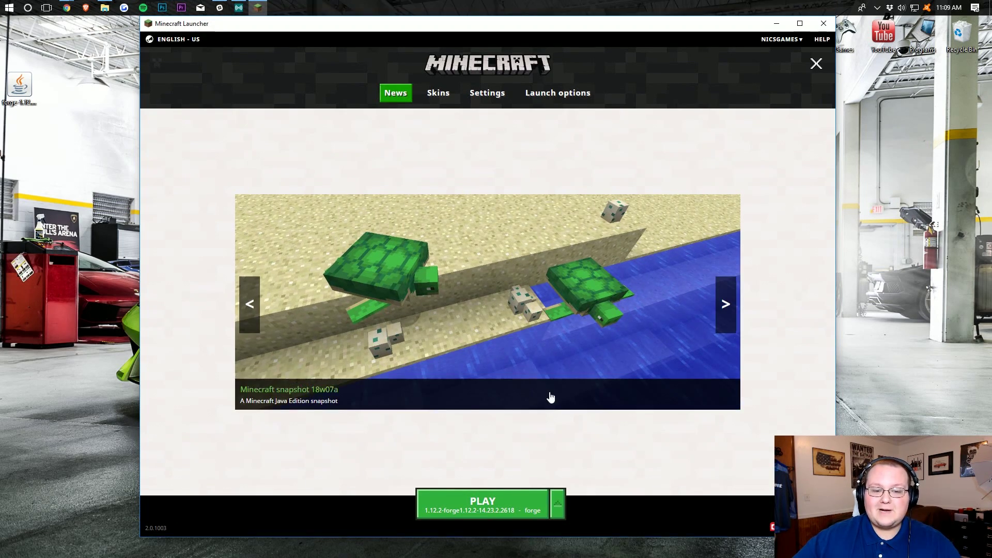
Choose the forge 1.12.2-14.23.2.2618 profile from the PLAY version list
left_click(557, 504)
left_click(560, 504)
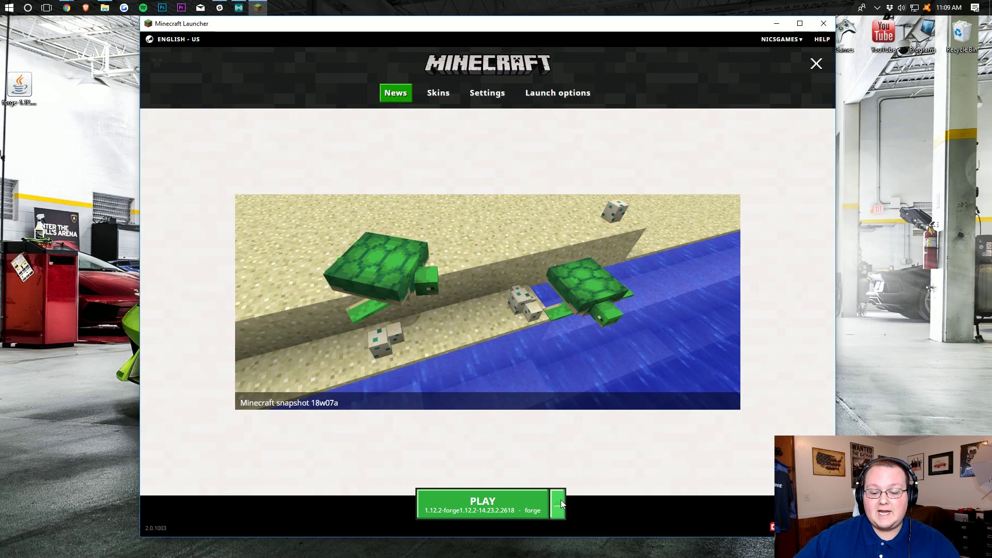
left_click(563, 507)
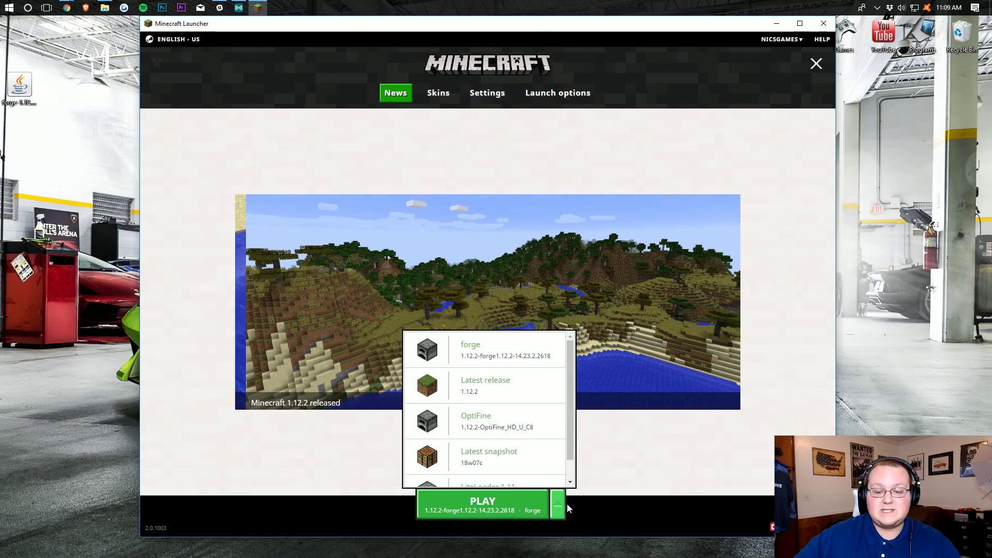
left_click(500, 354)
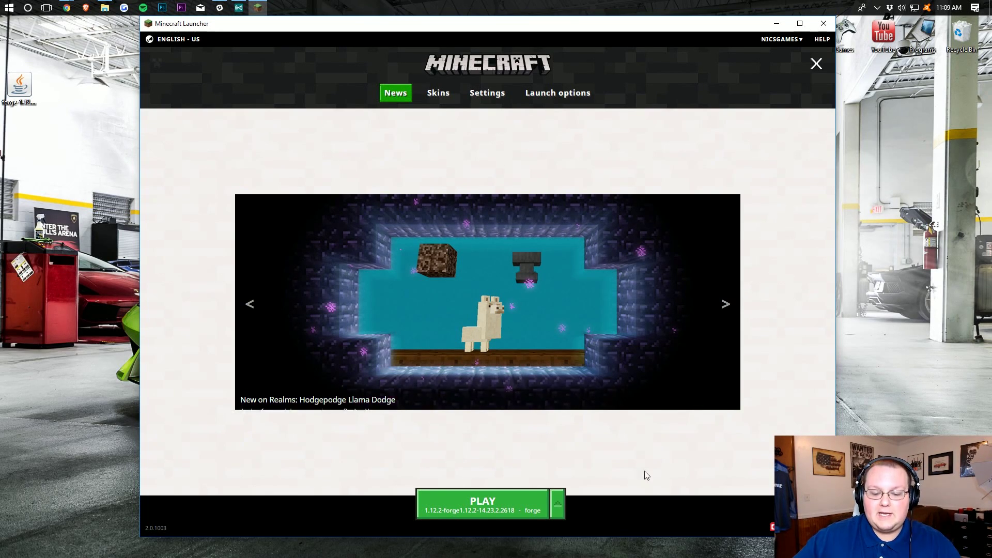
left_click(558, 503)
left_click(481, 360)
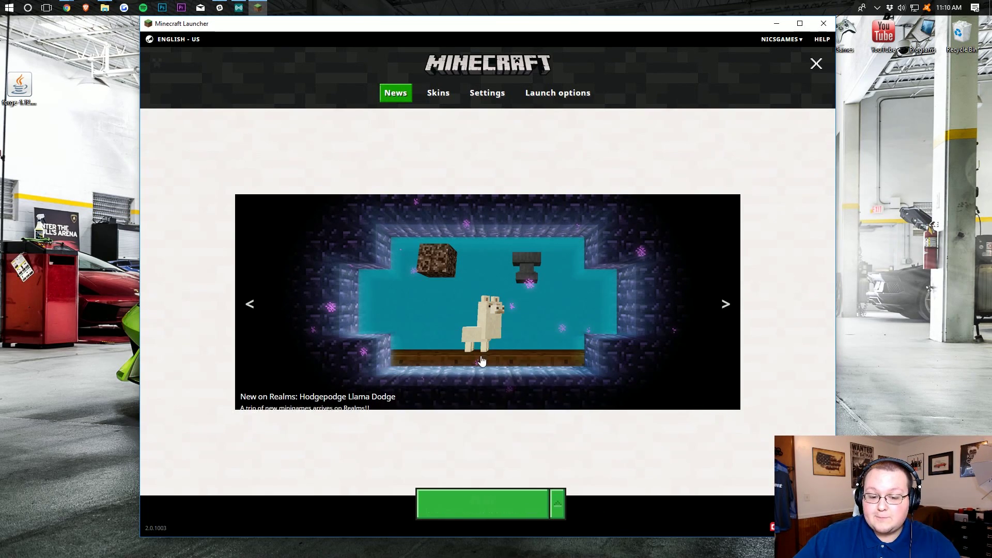
Set the forge profile to release 1.12.2-forge1.12.2-14.23.2.2618, save it, and return to News
left_click(553, 98)
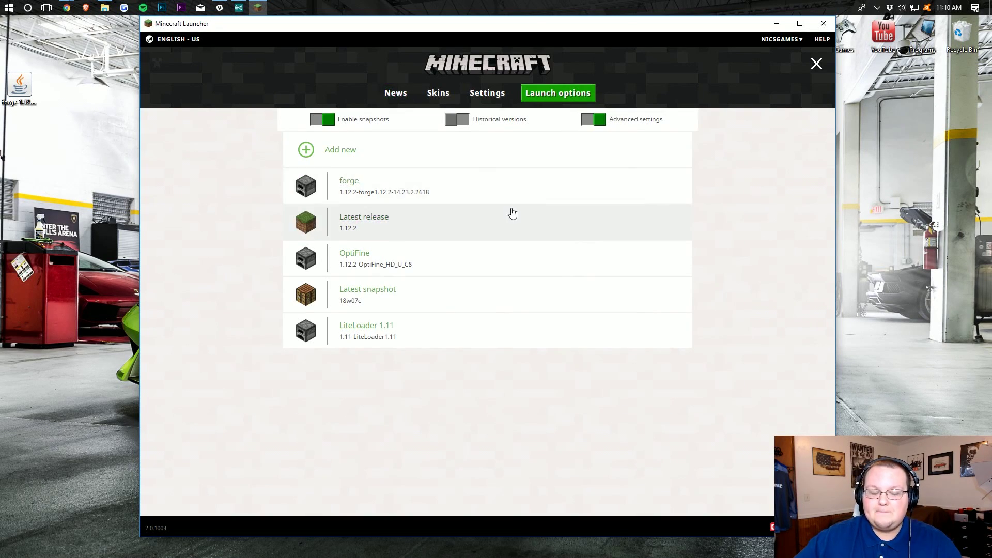
left_click(382, 191)
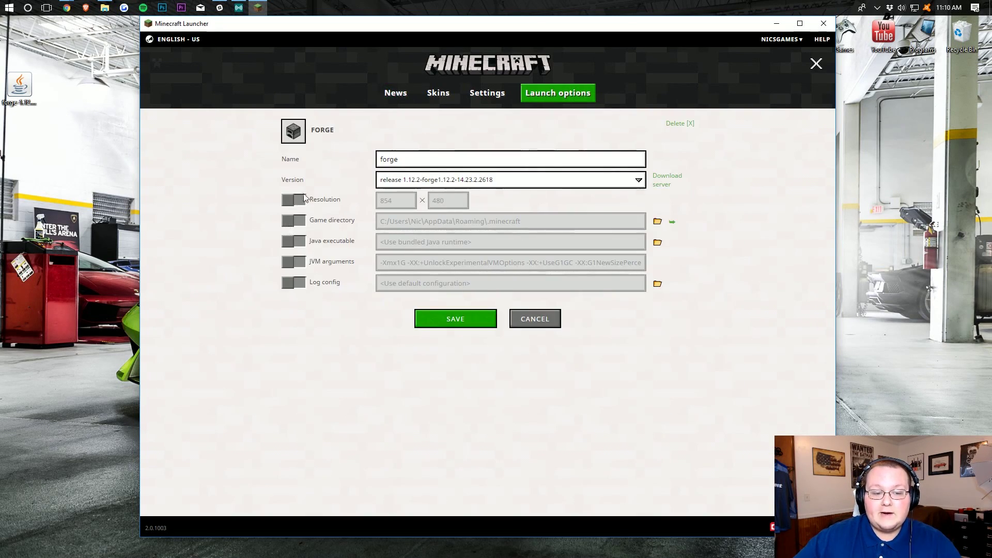
left_click(423, 185)
scroll(472, 252, "down", 1)
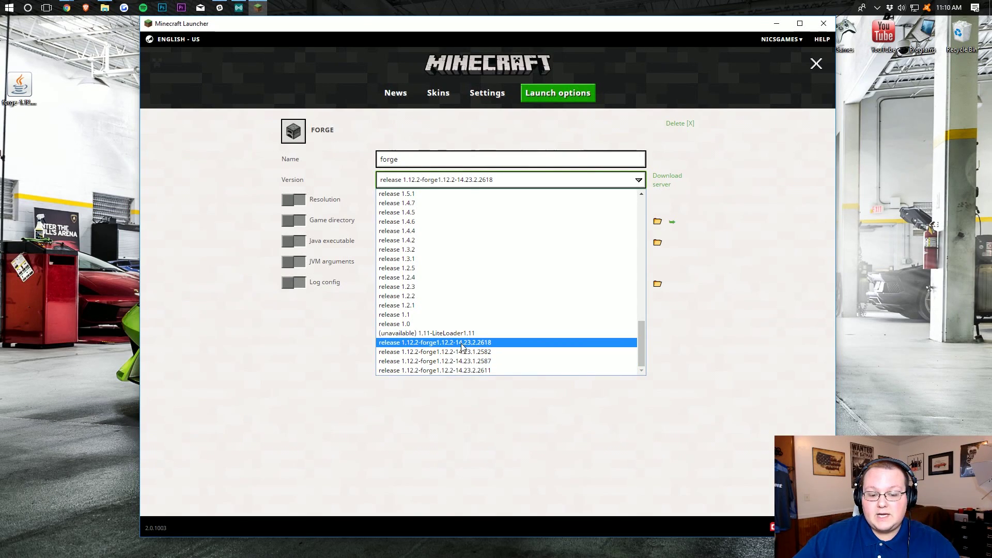
left_click(495, 345)
left_click(468, 320)
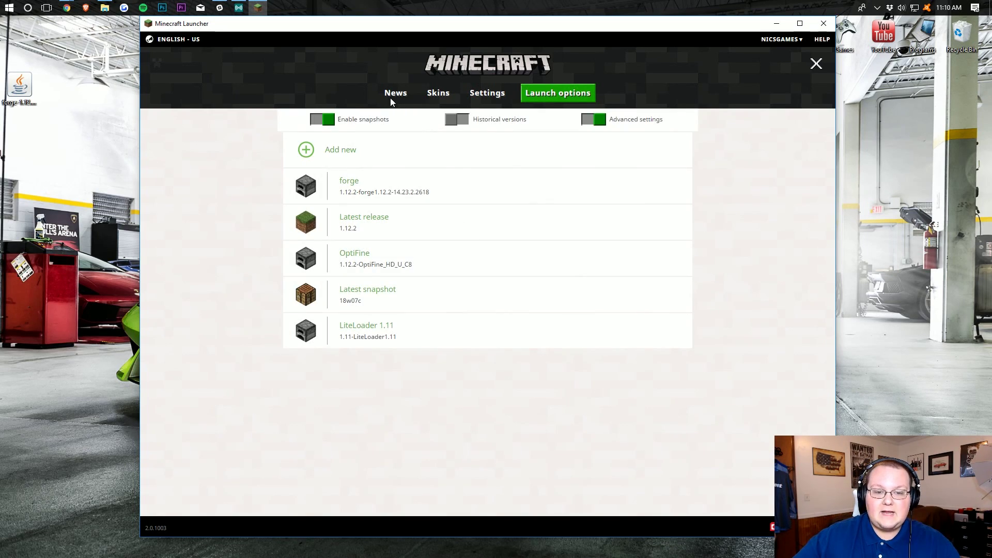
left_click(391, 95)
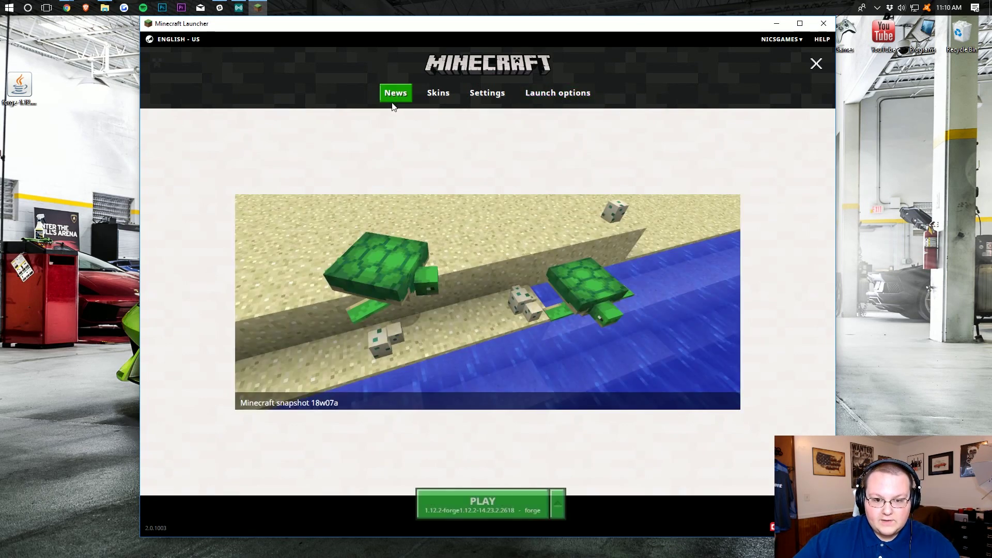
Launch the forge profile and verify Mantle 1.3.1.21 and Tinkers' Construct 1.12.2-2.9.1.65 in Mods
left_click(511, 512)
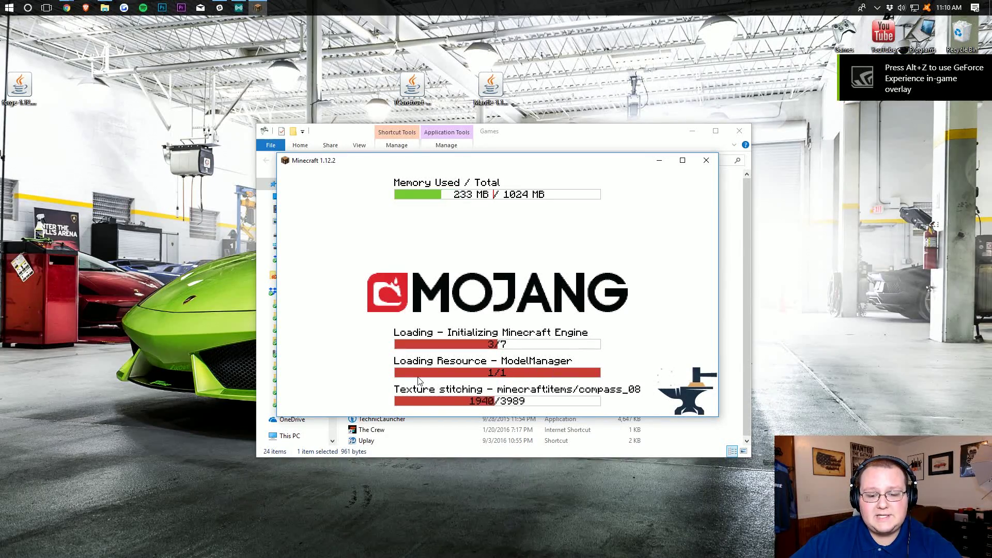
left_click(682, 160)
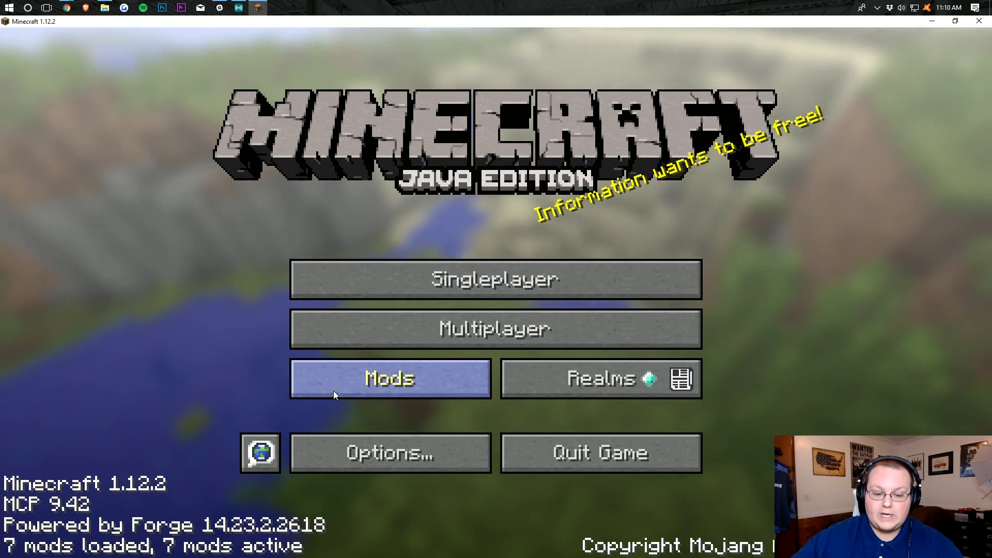
left_click(415, 385)
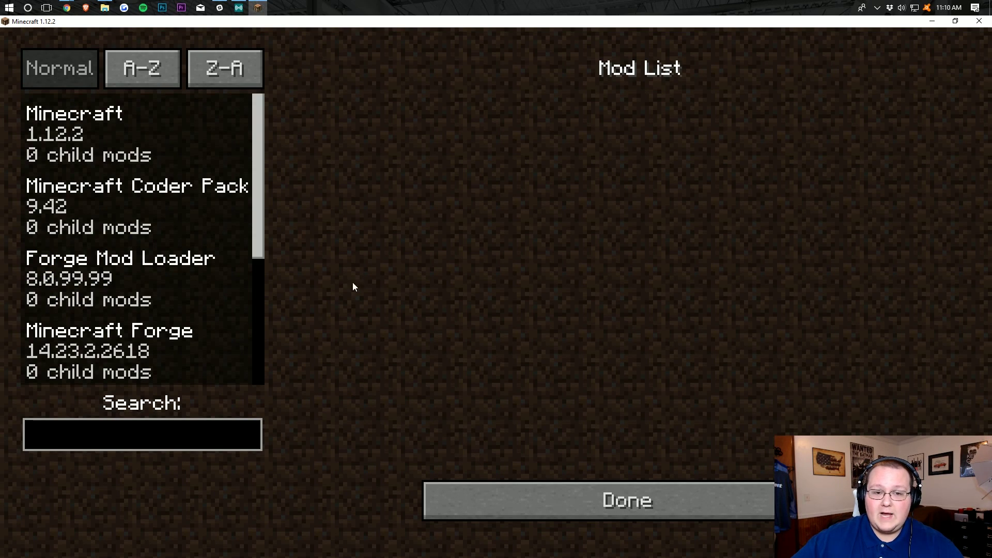
scroll(152, 214, "down", 3)
left_click(155, 269)
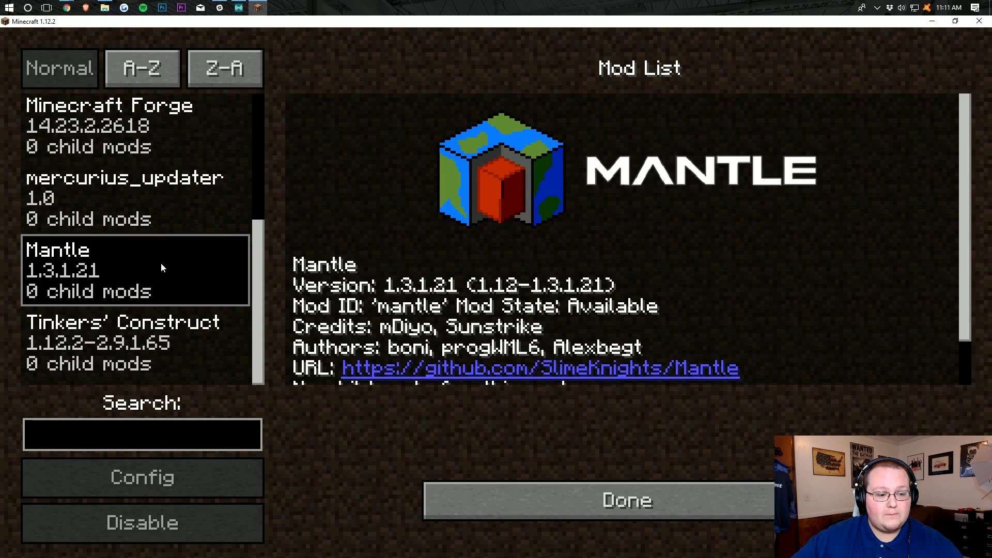
left_click(126, 345)
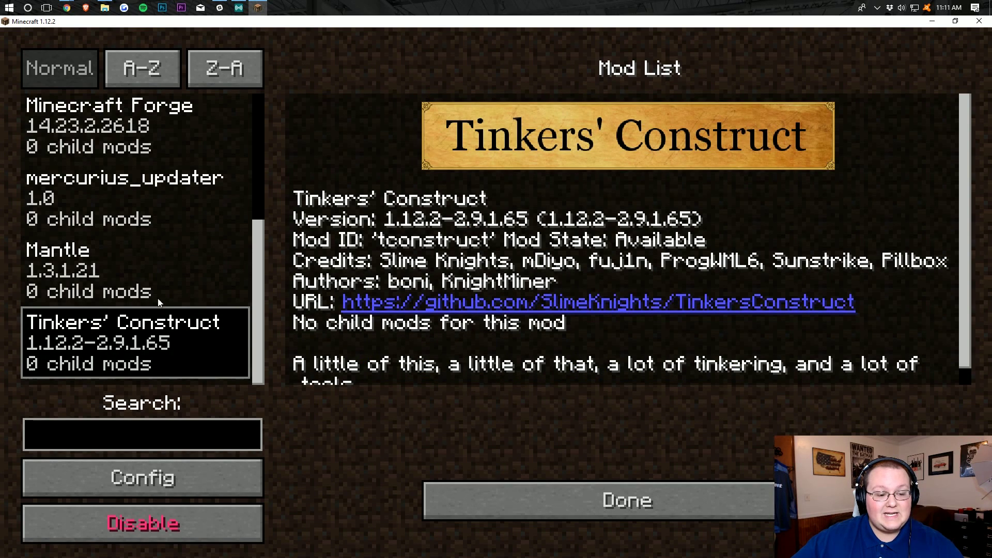
left_click(199, 294)
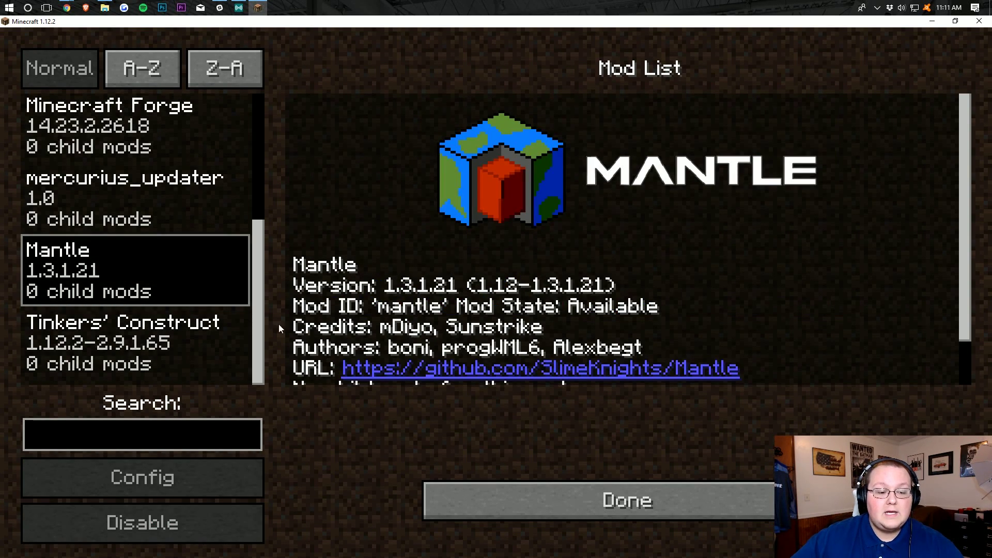
left_click(544, 500)
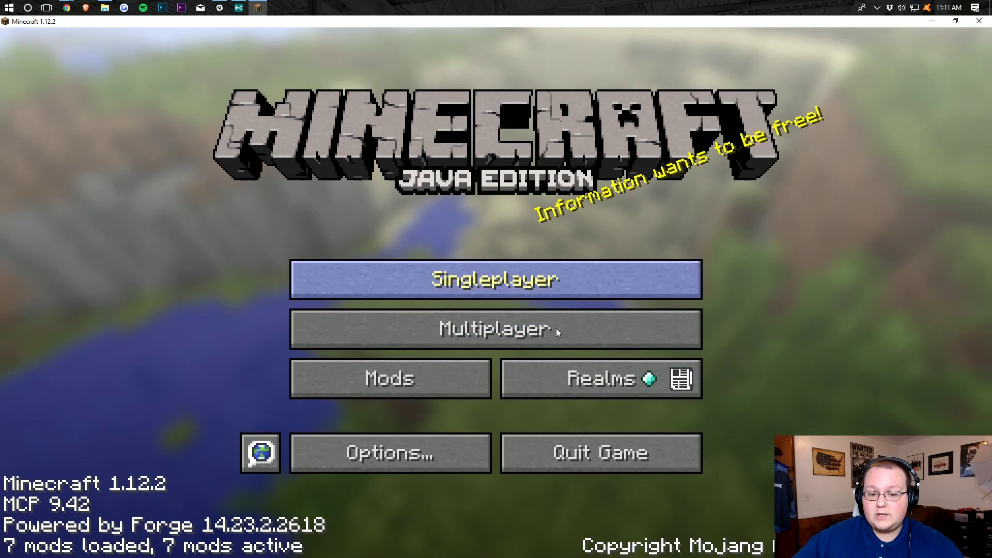
Create and load a singleplayer world called New World with Game Mode set to Creative
left_click(496, 280)
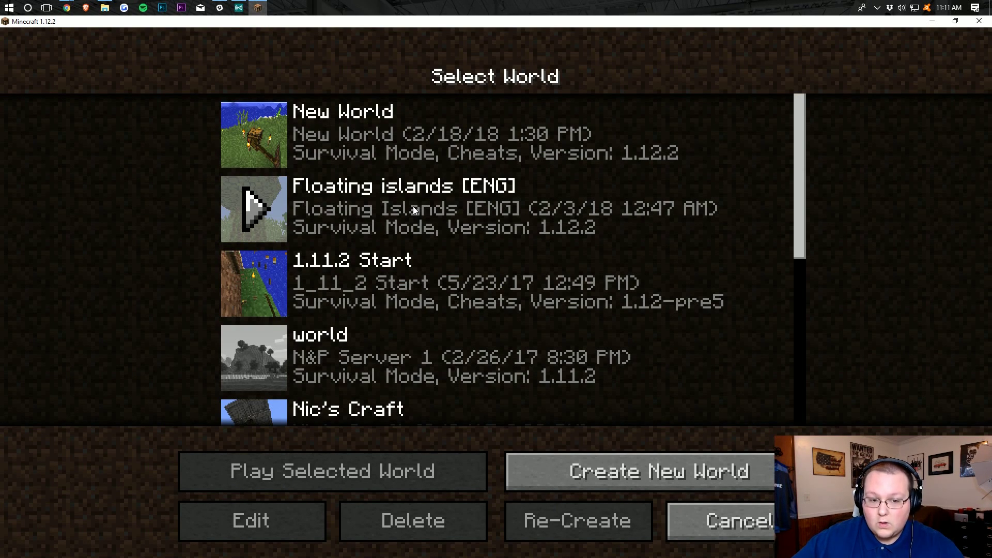
scroll(414, 208, "down", 4)
scroll(447, 339, "down", 5)
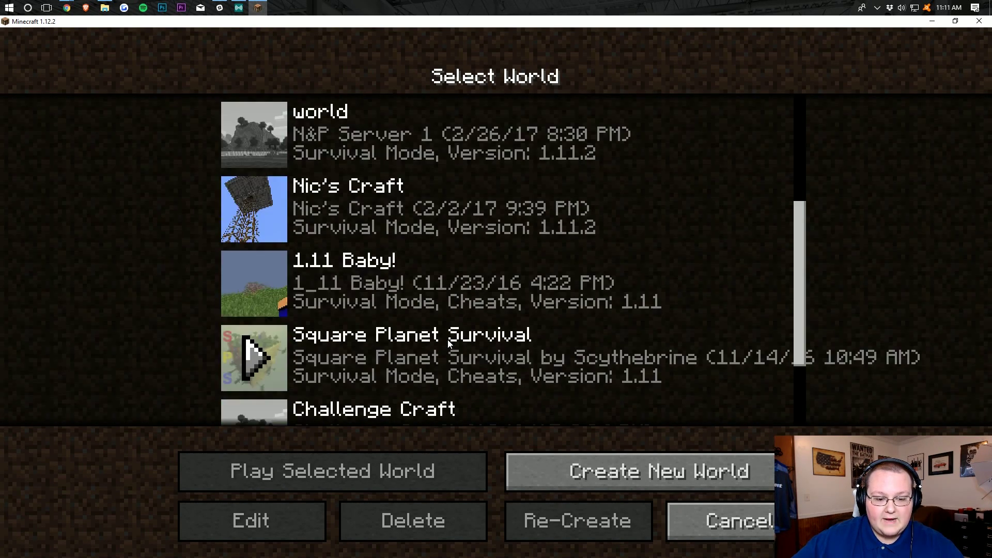
left_click(581, 479)
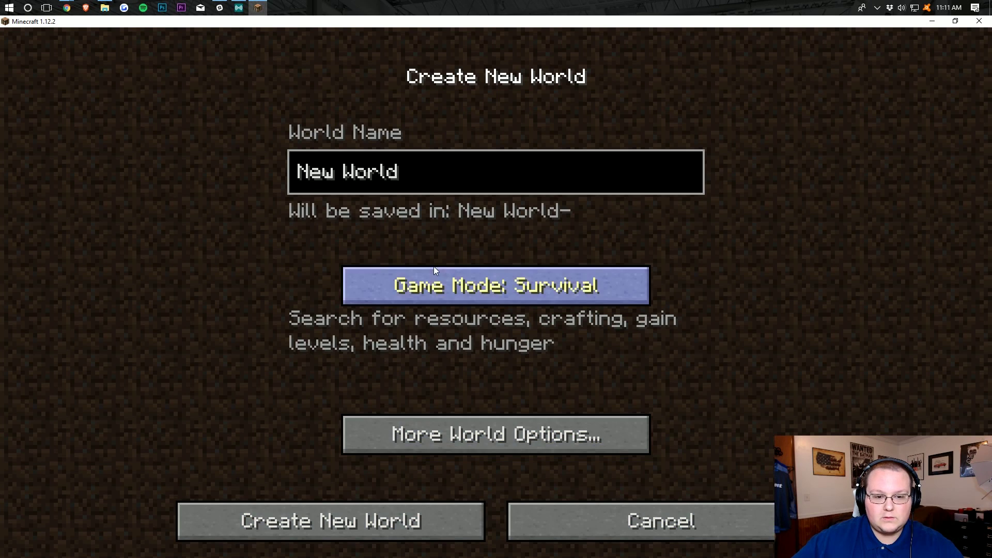
left_click(460, 284)
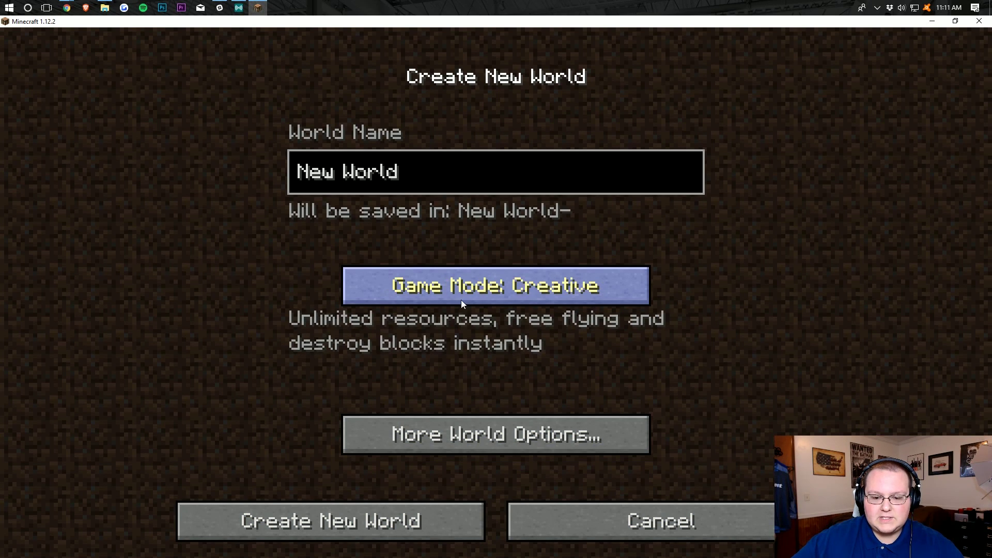
left_click(405, 520)
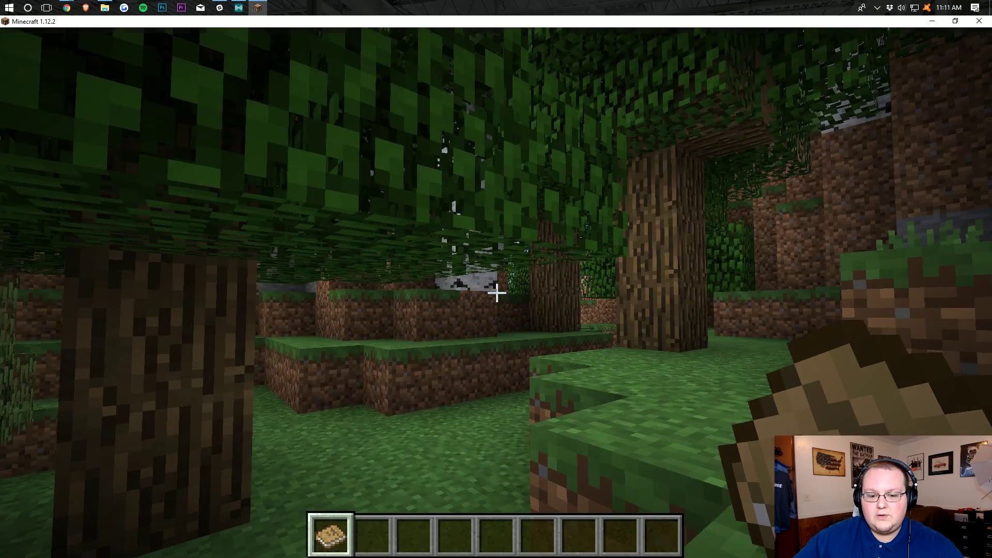
right_click(497, 293)
left_click(689, 465)
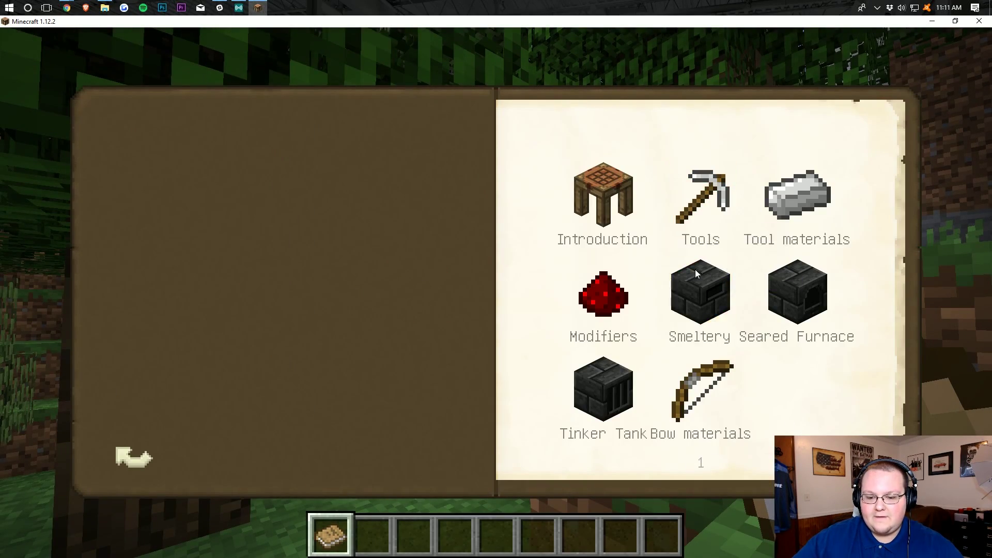
left_click(613, 380)
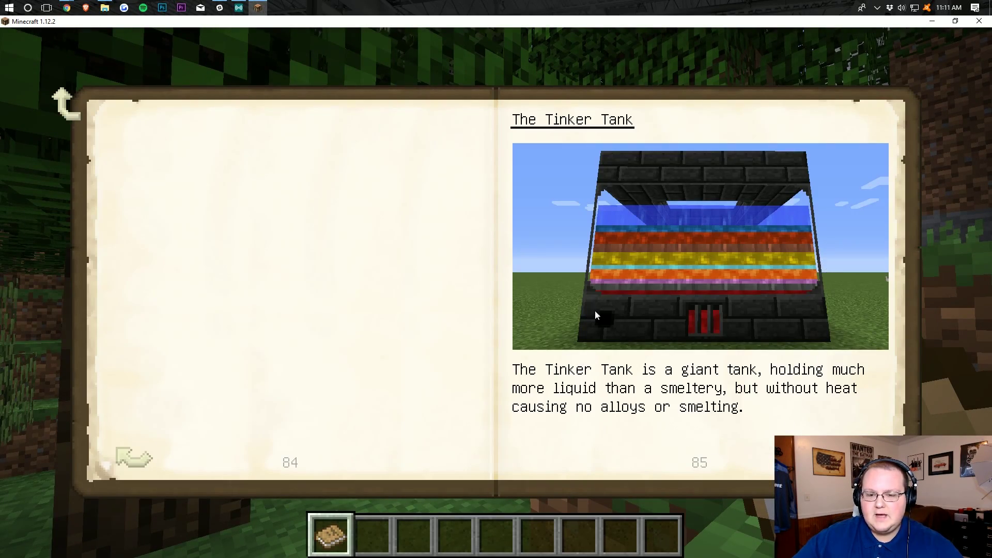
key("Escape")
key("e")
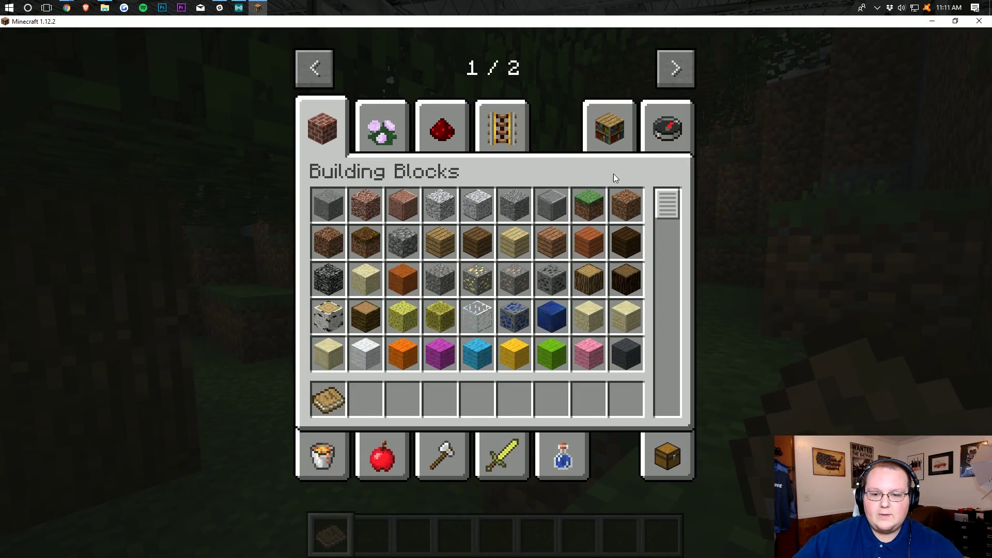
left_click(683, 66)
left_click(385, 129)
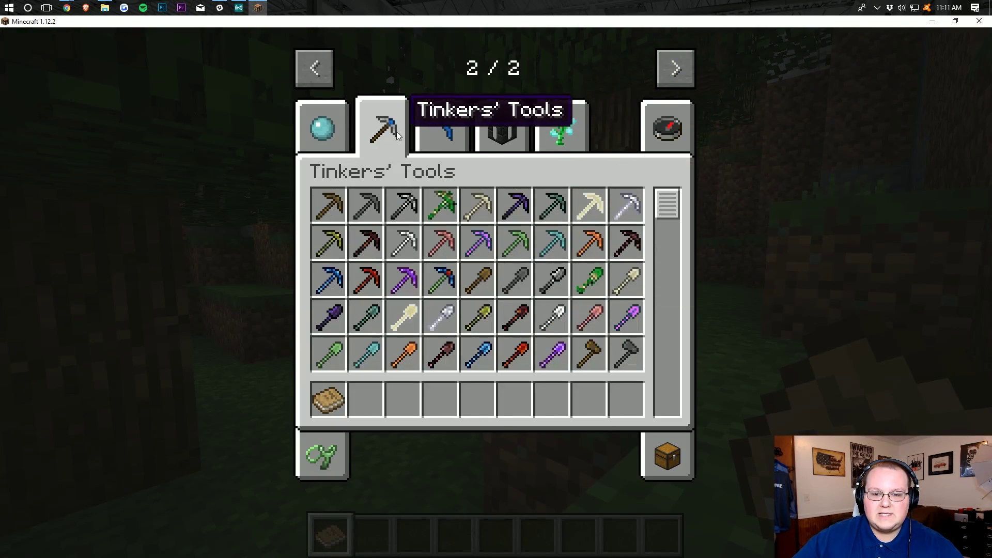
scroll(496, 290, "down", 20)
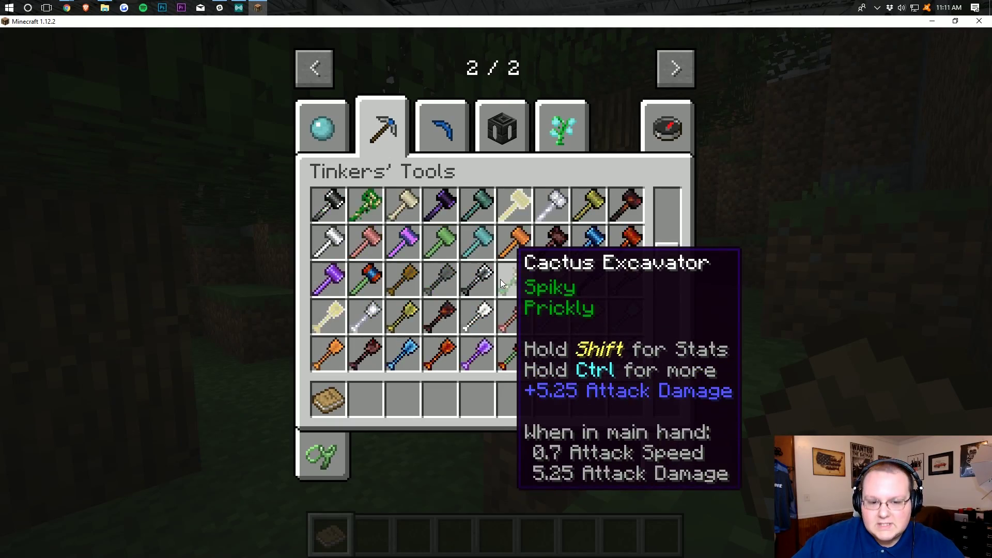
scroll(485, 289, "down", 10)
left_click(455, 126)
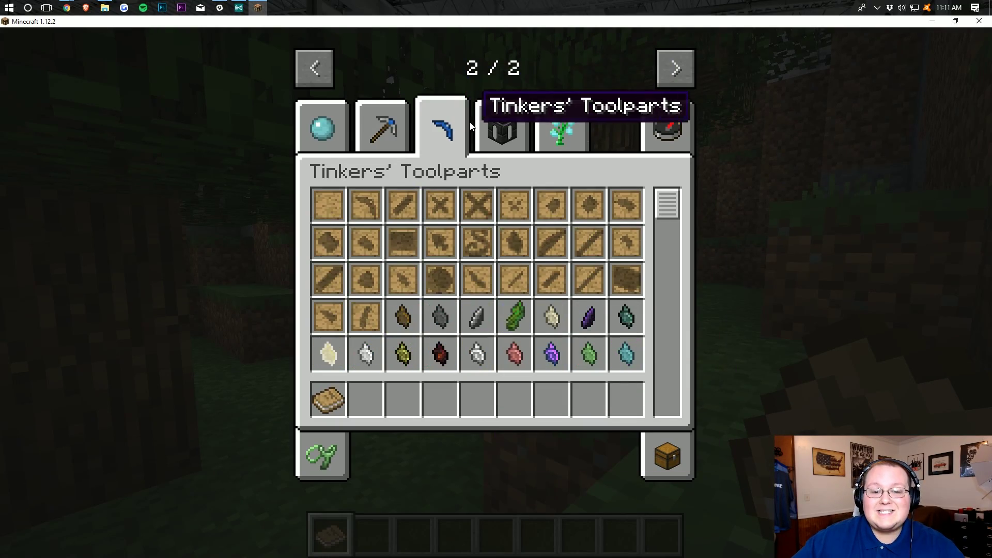
left_click(491, 130)
key("e")
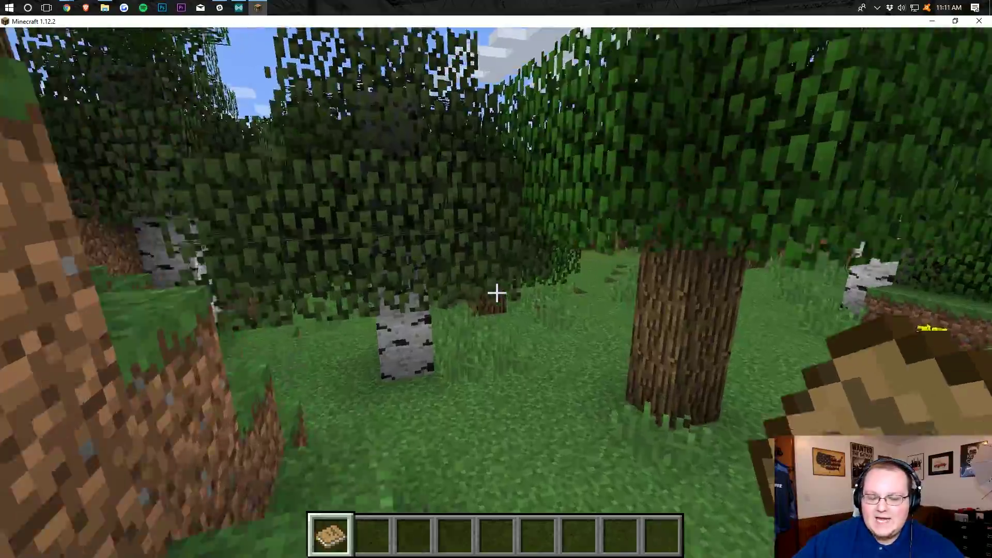
Walk forward through the forest, off the dirt ledge, and into the meadow by the pond
key("w")
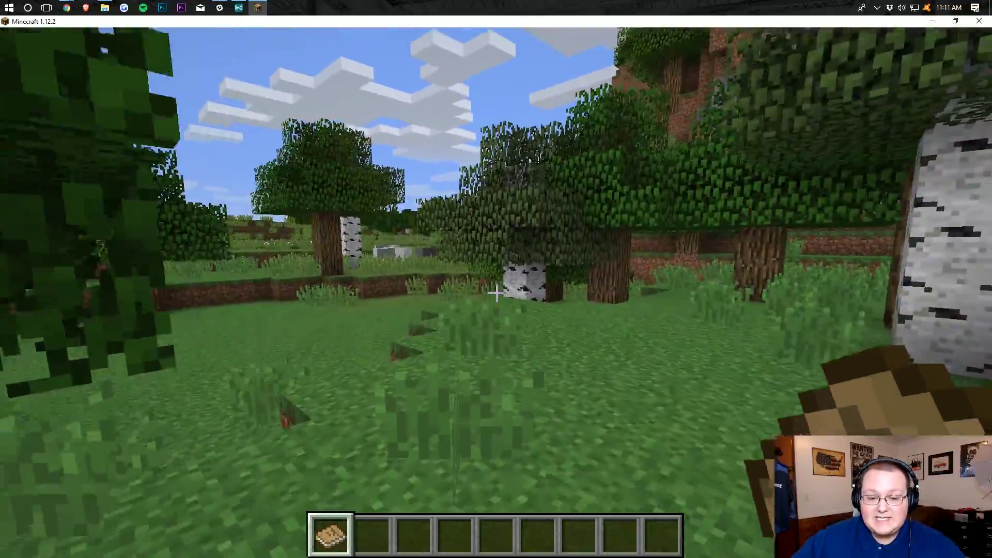
key("w")
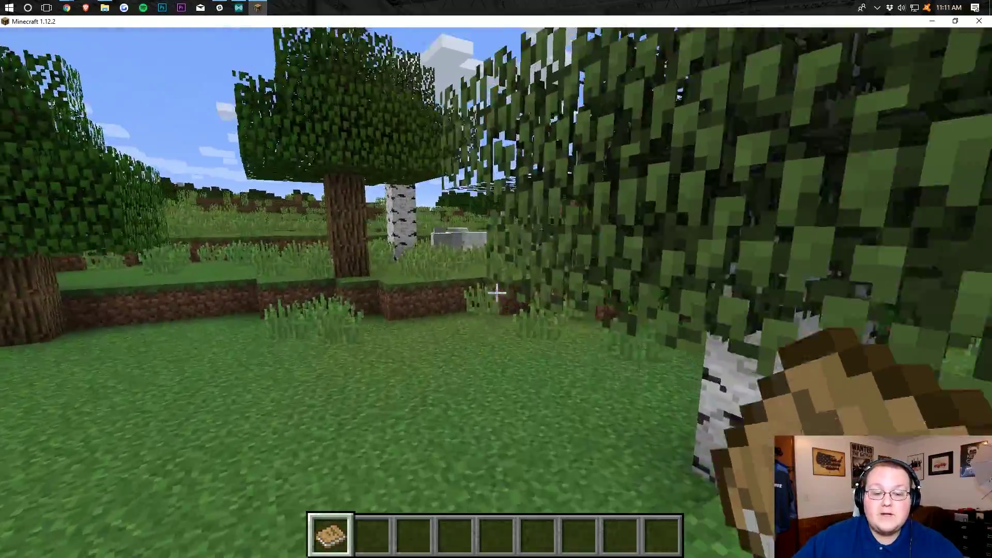
key("w")
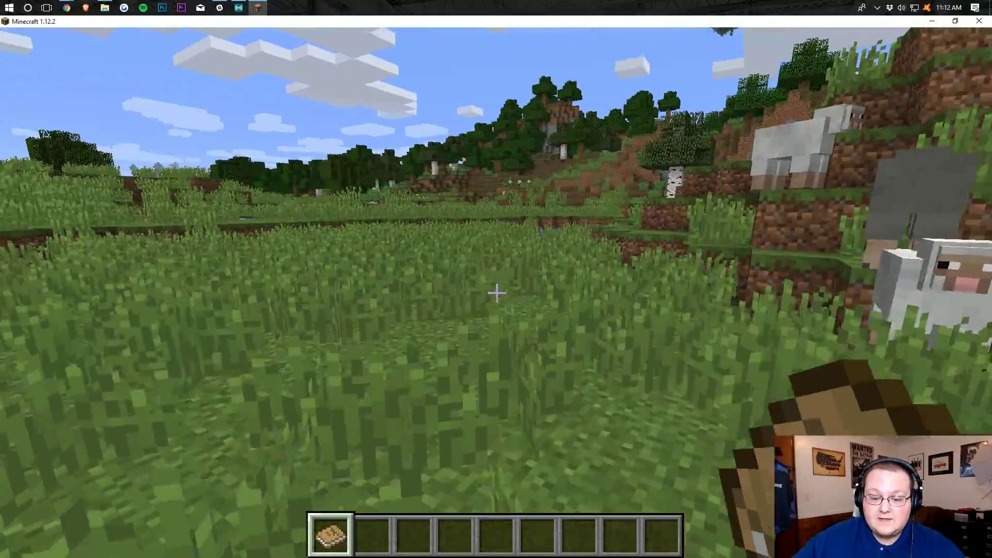
key("w")
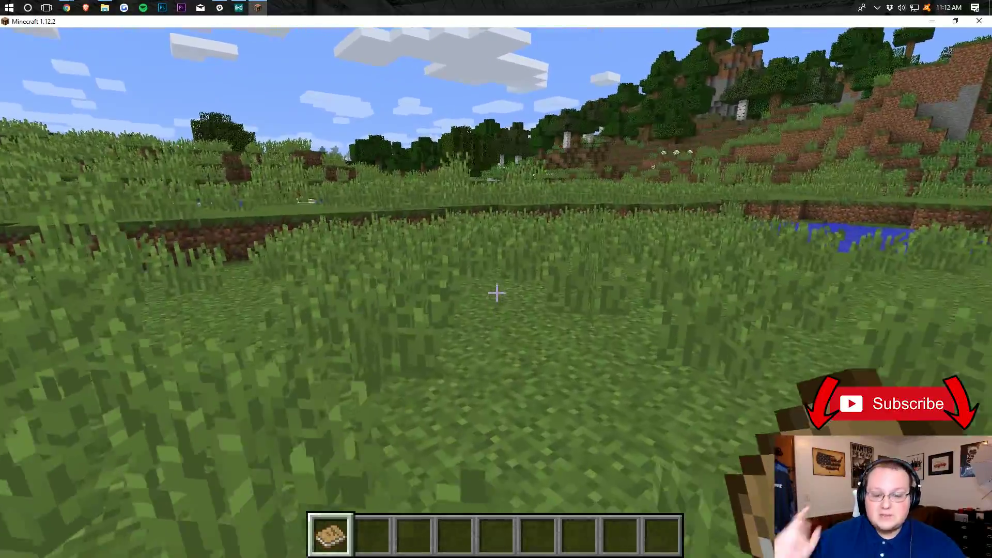